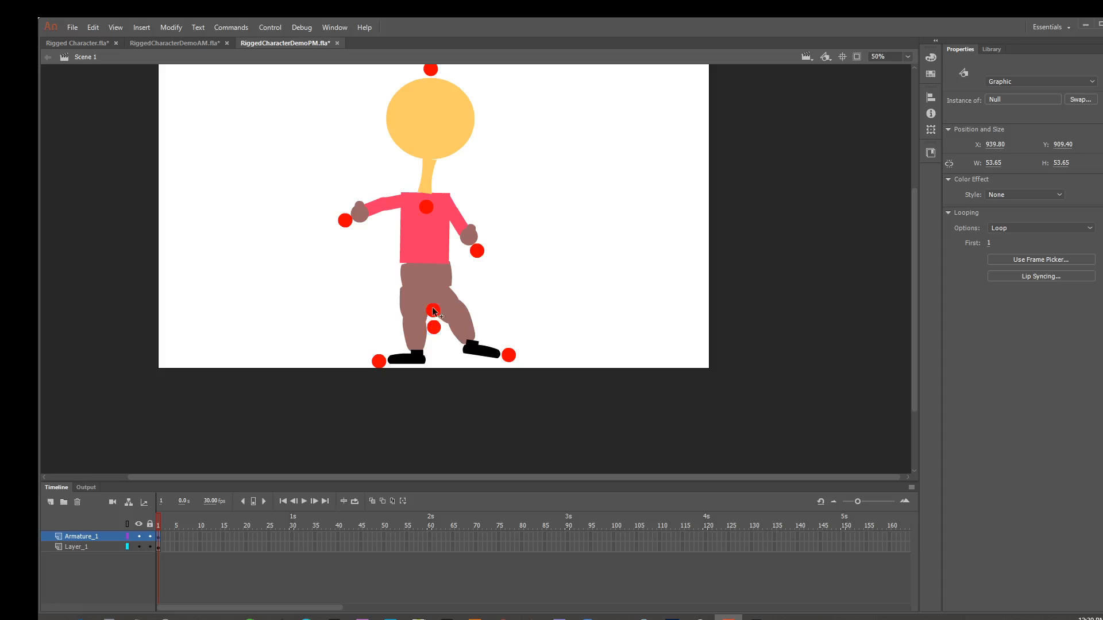
# - Move the upper of the two red nulls between the legs up onto the hips
pyautogui.moveTo(434, 330); pyautogui.dragTo(428, 276)
pyautogui.scroll(2, 745, 325)
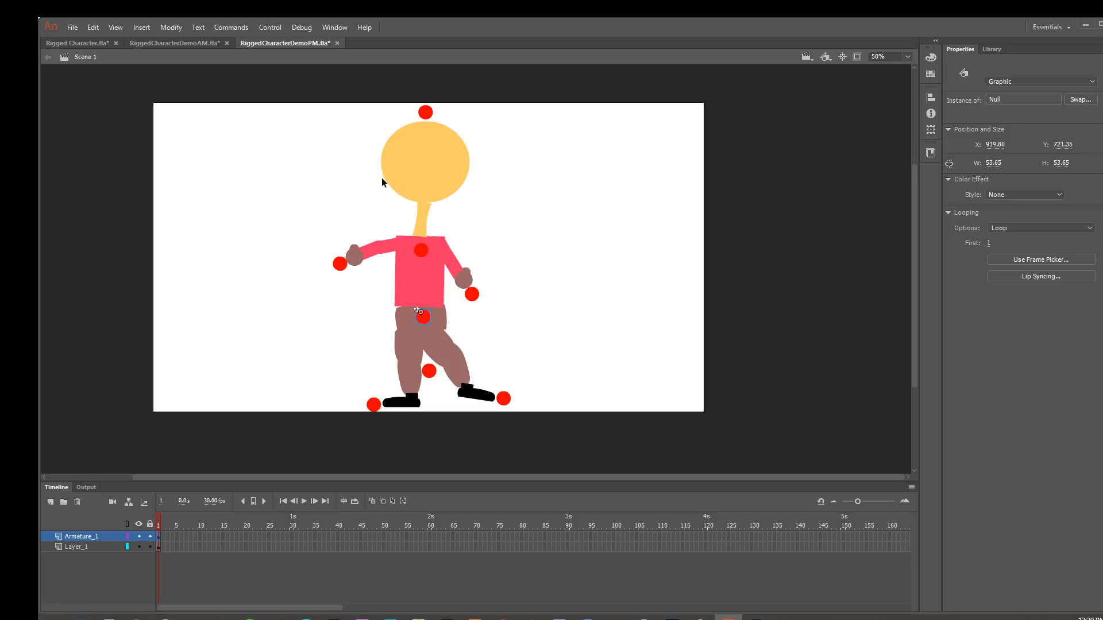
# - Inspect the symbol instances that make up the character, including the head, neck, chest, arms, hand null, legs and foot
pyautogui.click(426, 184)
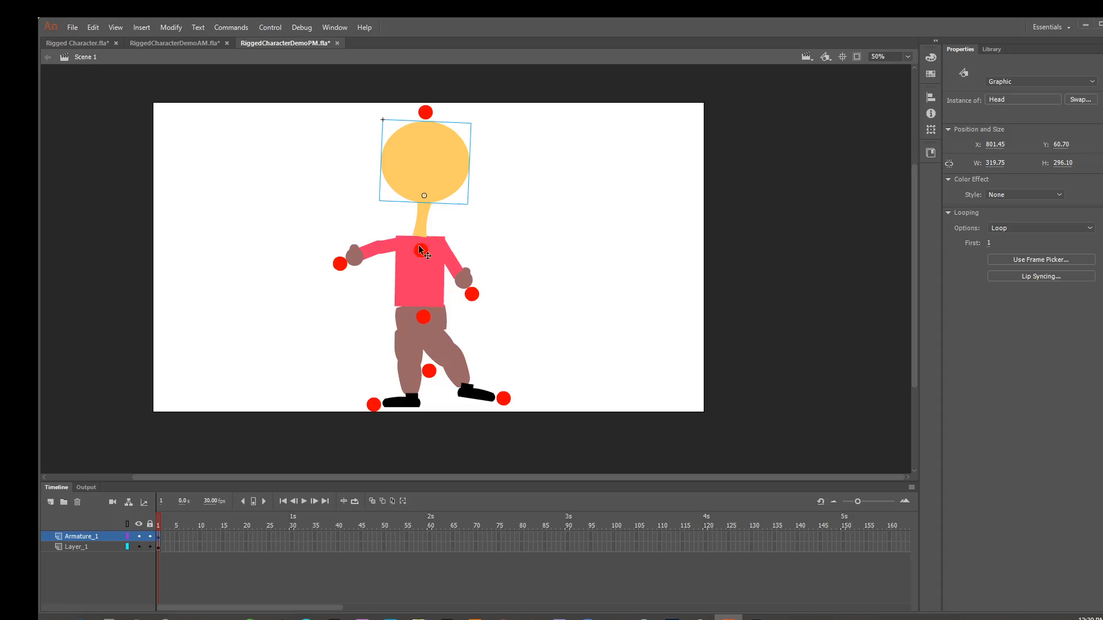
pyautogui.click(419, 222)
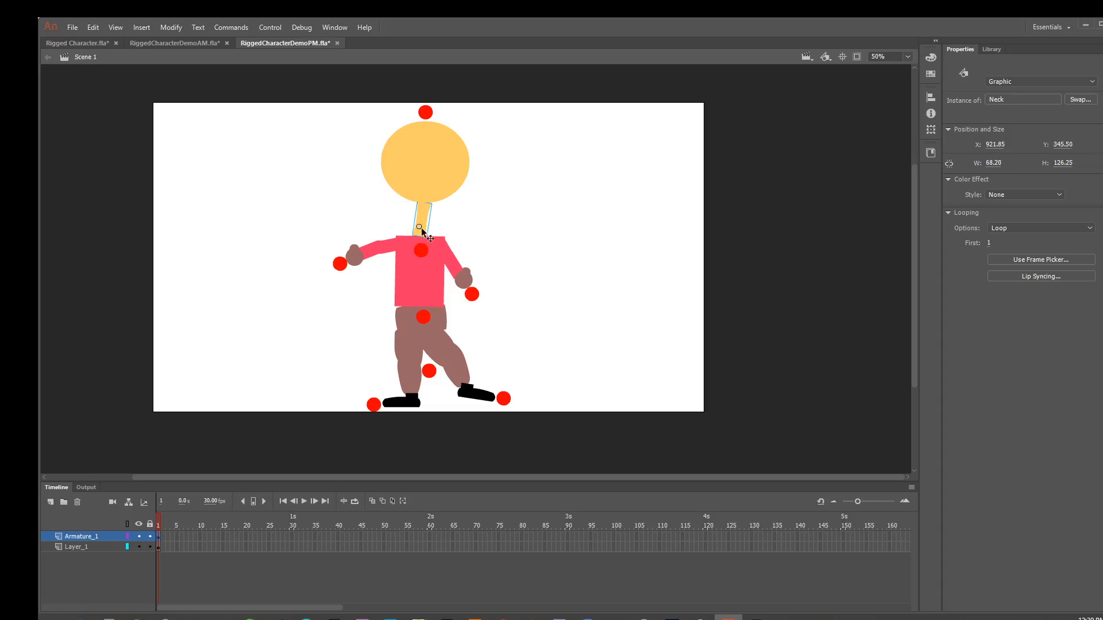
pyautogui.click(404, 263)
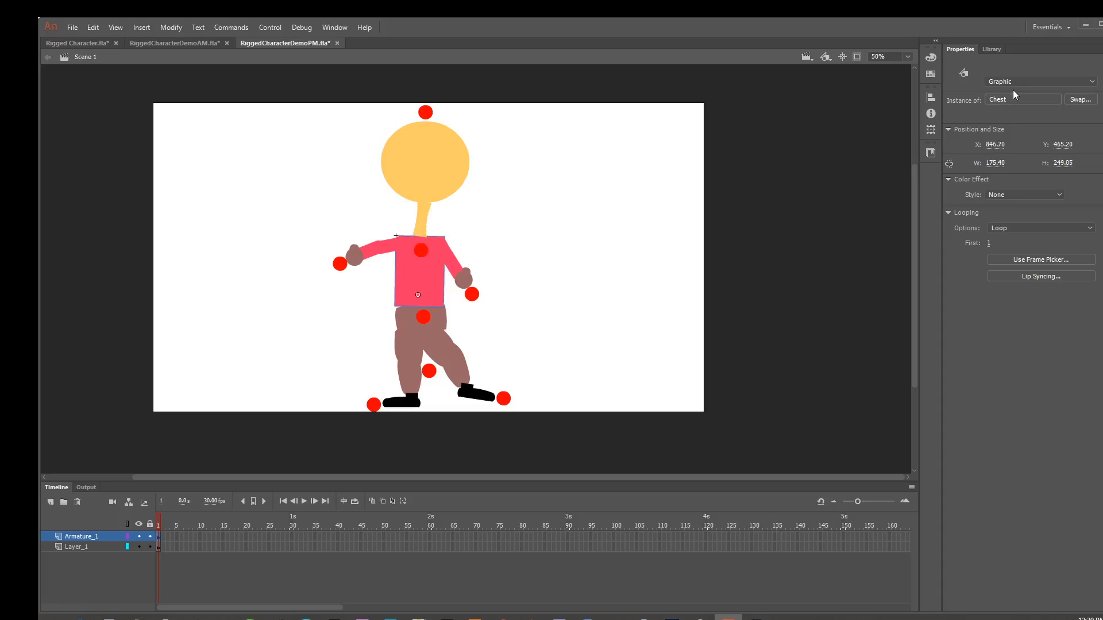
pyautogui.click(377, 251)
pyautogui.click(455, 263)
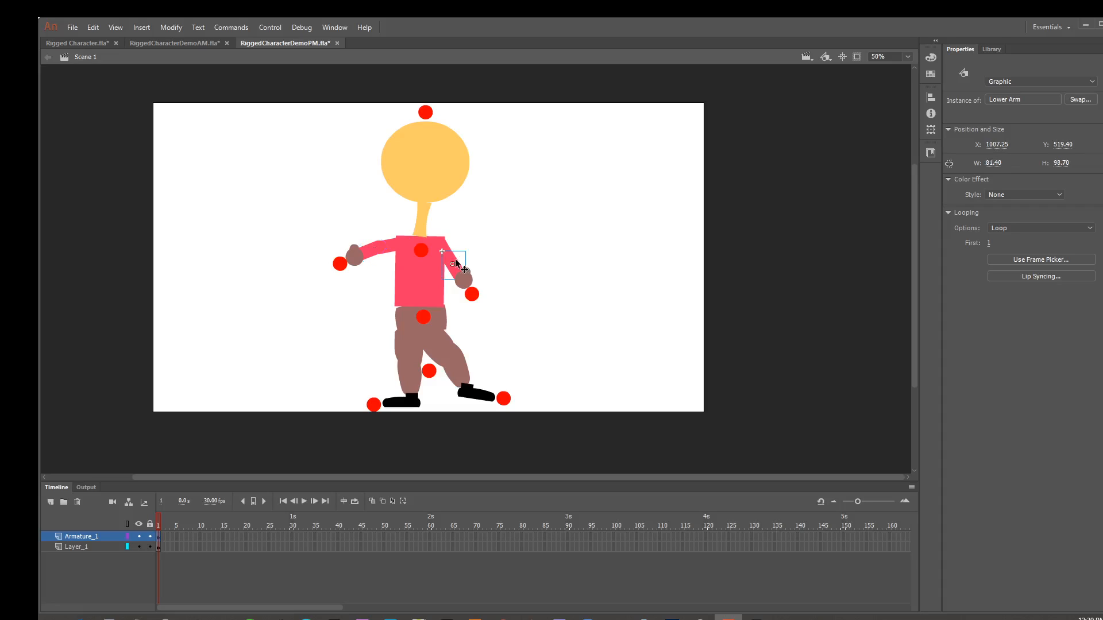
pyautogui.click(472, 294)
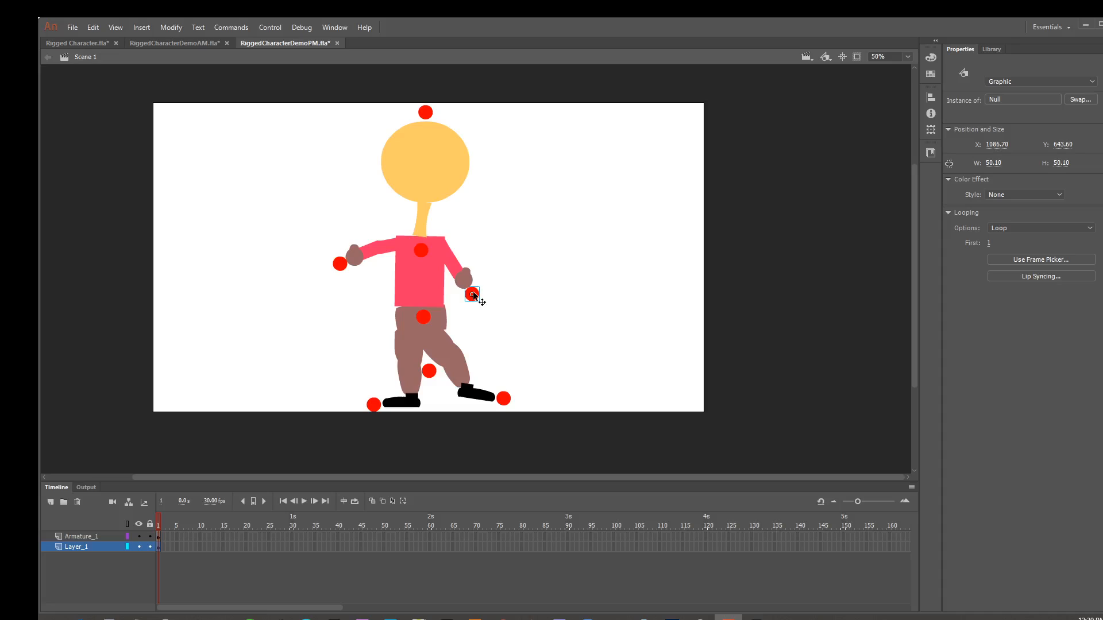
pyautogui.click(448, 347)
pyautogui.click(438, 337)
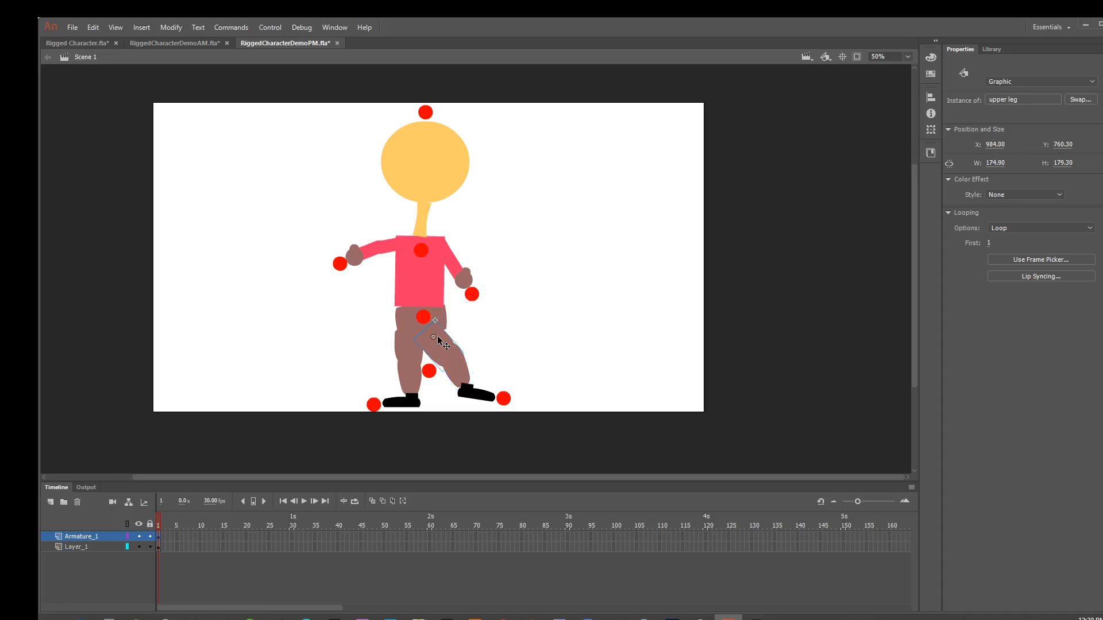
pyautogui.moveTo(440, 336); pyautogui.dragTo(443, 335)
pyautogui.click(460, 377)
pyautogui.click(470, 399)
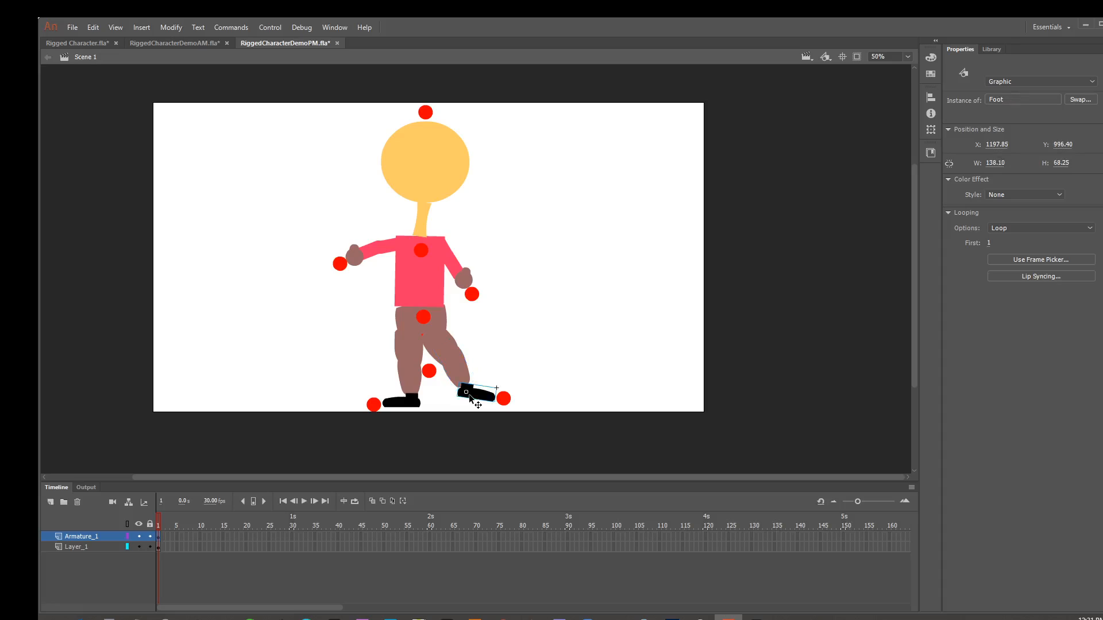
pyautogui.click(532, 358)
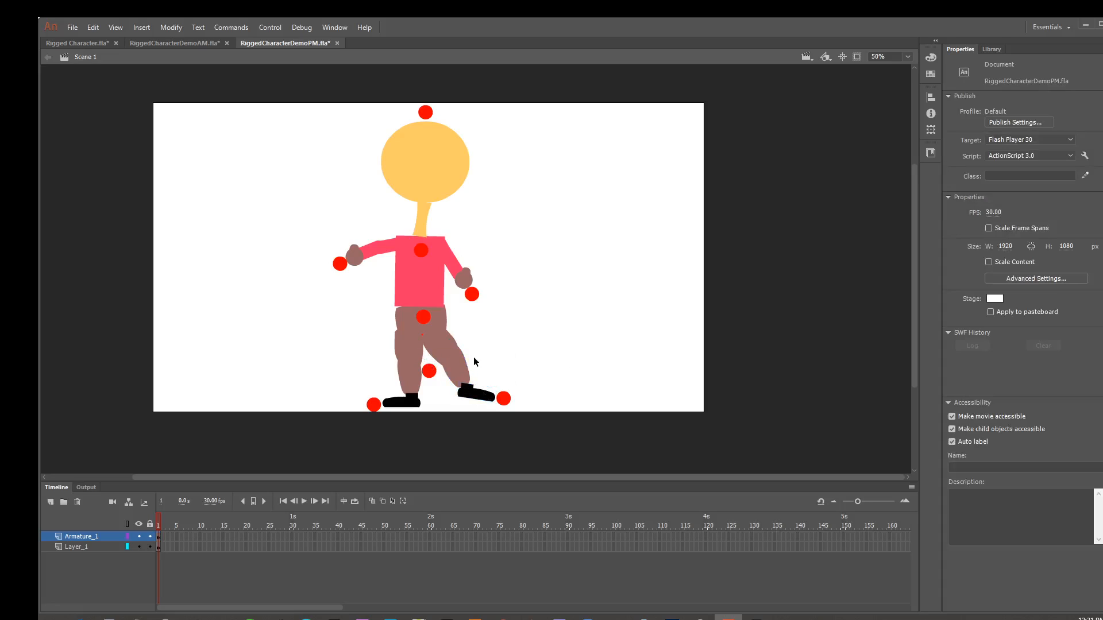
# - Move the upper leg of the angled leg aside, clear of the hips, to expose the null hidden behind it
pyautogui.hotkey('ctrl', '=')
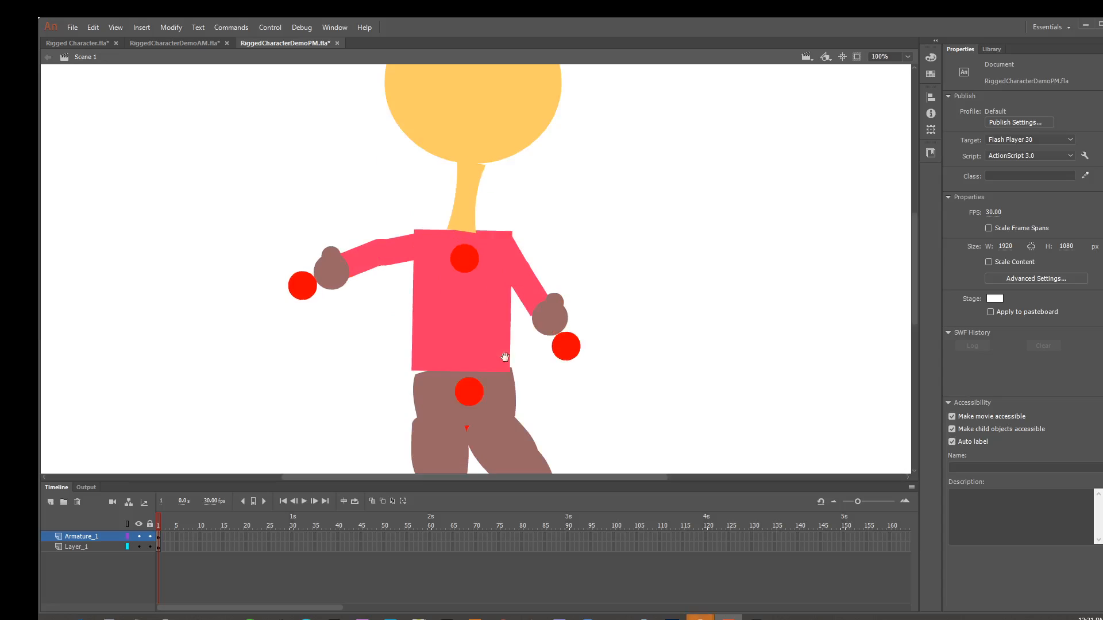
pyautogui.moveTo(518, 367); pyautogui.dragTo(474, 248)
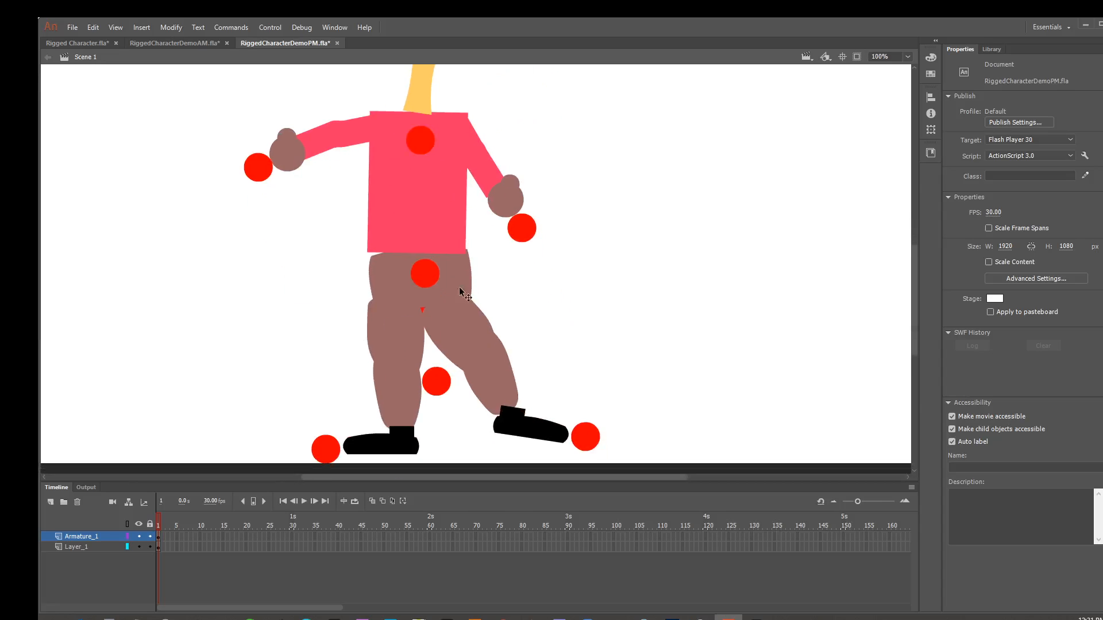
pyautogui.click(422, 310)
pyautogui.hotkey('shift', 'Right')
pyautogui.hotkey('shift', 'Right')
pyautogui.hotkey('shift', 'Right')
pyautogui.hotkey('shift', 'Right')
pyautogui.hotkey('shift', 'Right')
pyautogui.hotkey('shift', 'Right')
pyautogui.hotkey('shift', 'Right')
pyautogui.hotkey('shift', 'Right')
pyautogui.hotkey('shift', 'Down')
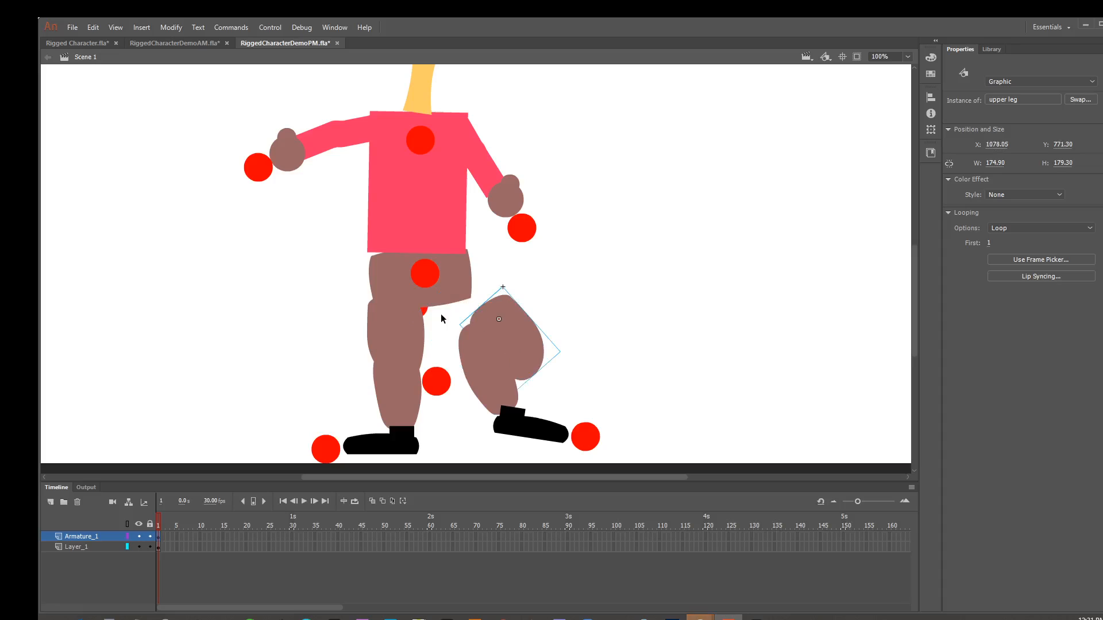
# - Delete the stray null hidden under the hips and move the upper leg back into place against the hips
pyautogui.click(427, 311)
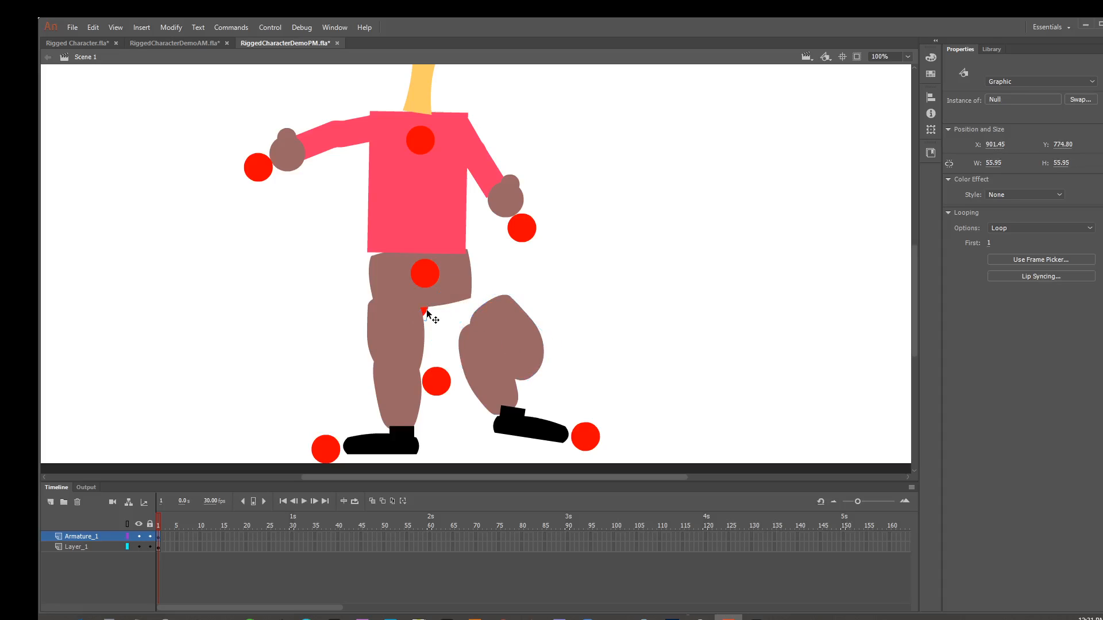
pyautogui.click(428, 315)
pyautogui.moveTo(496, 326); pyautogui.dragTo(449, 311)
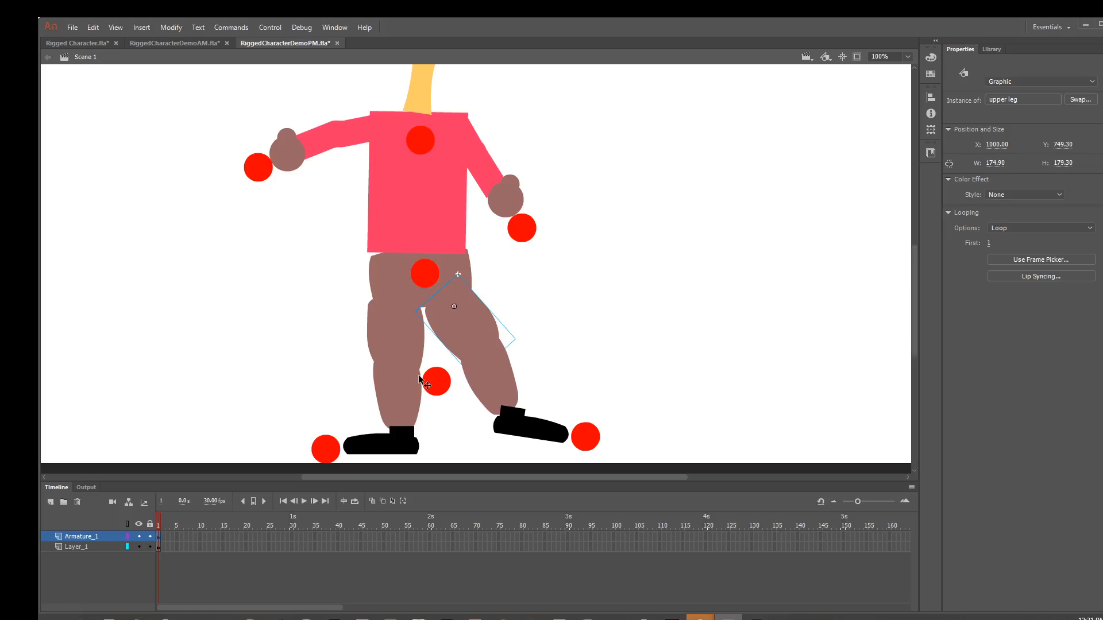
# - Raise the null between the legs to the crotch and chain bones from it through the hips, hip null and chest to the chest null
pyautogui.moveTo(435, 382); pyautogui.dragTo(431, 340)
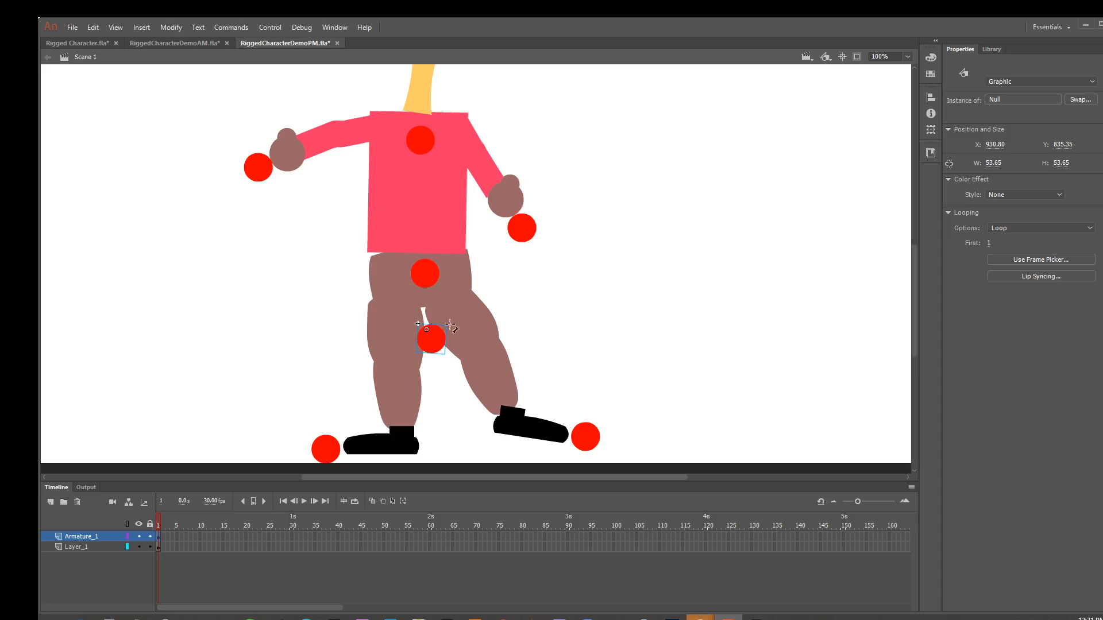
pyautogui.moveTo(430, 341); pyautogui.dragTo(427, 269)
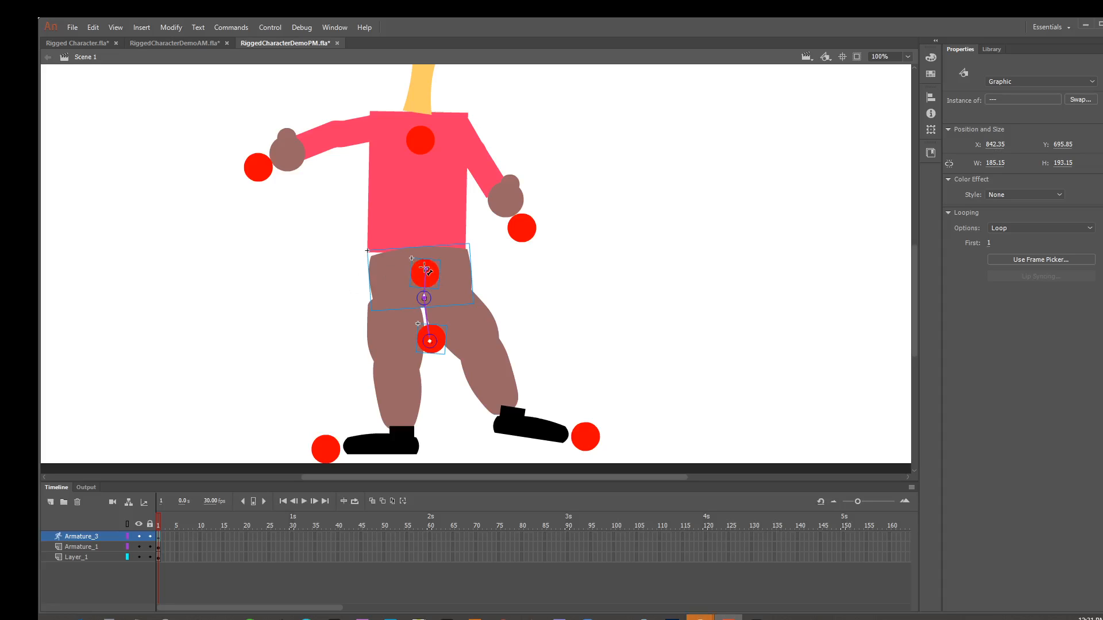
pyautogui.moveTo(425, 269); pyautogui.dragTo(423, 240)
pyautogui.moveTo(424, 241); pyautogui.dragTo(423, 242)
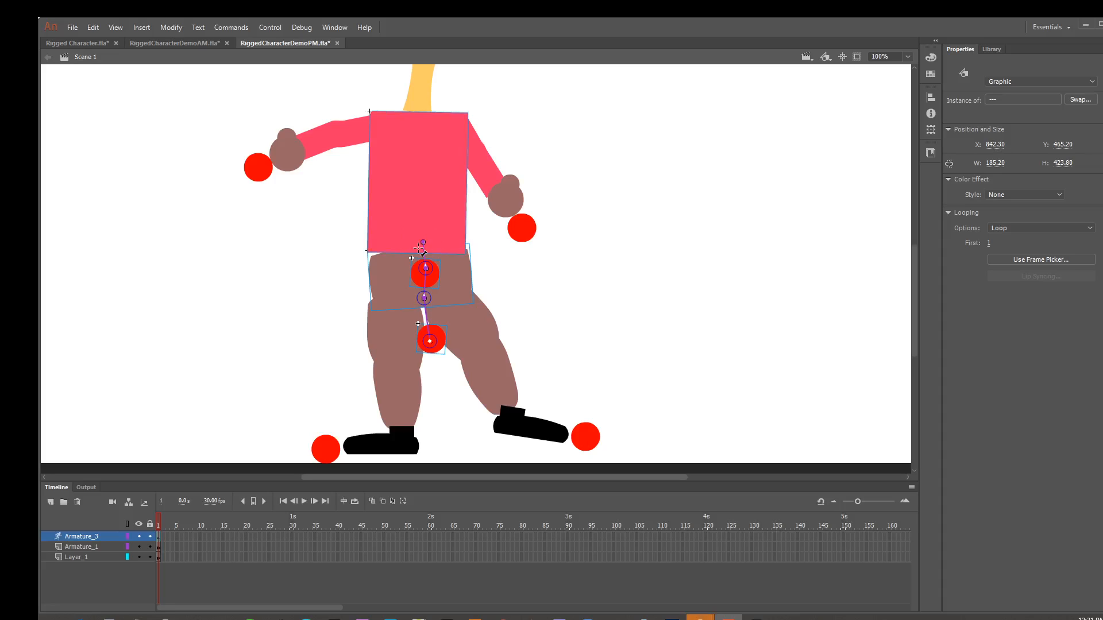
pyautogui.moveTo(423, 242); pyautogui.dragTo(421, 125)
# - Extend the bone chain from the chest null through the neck and head to the null above the head
pyautogui.scroll(4, 415, 224)
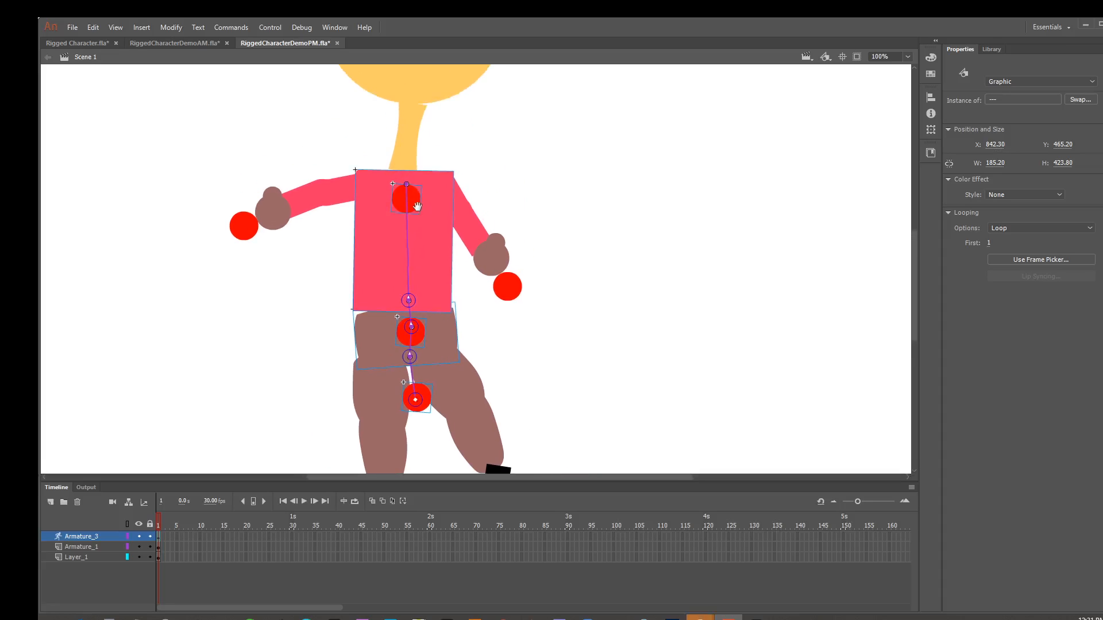
pyautogui.moveTo(399, 217); pyautogui.dragTo(405, 135)
pyautogui.scroll(5, 391, 138)
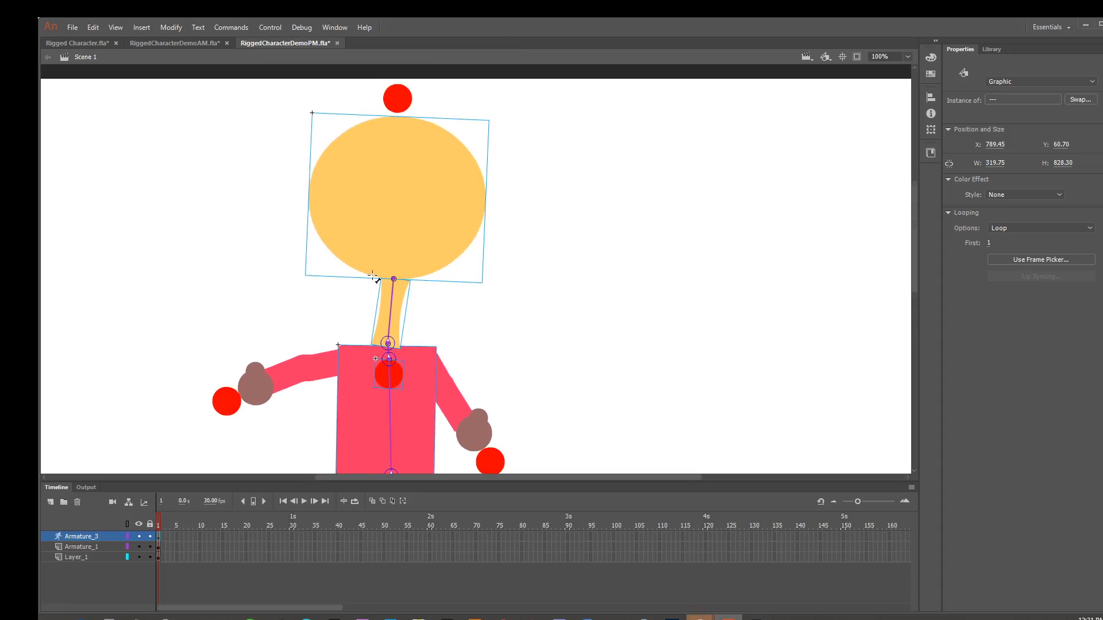
pyautogui.moveTo(394, 279); pyautogui.dragTo(396, 100)
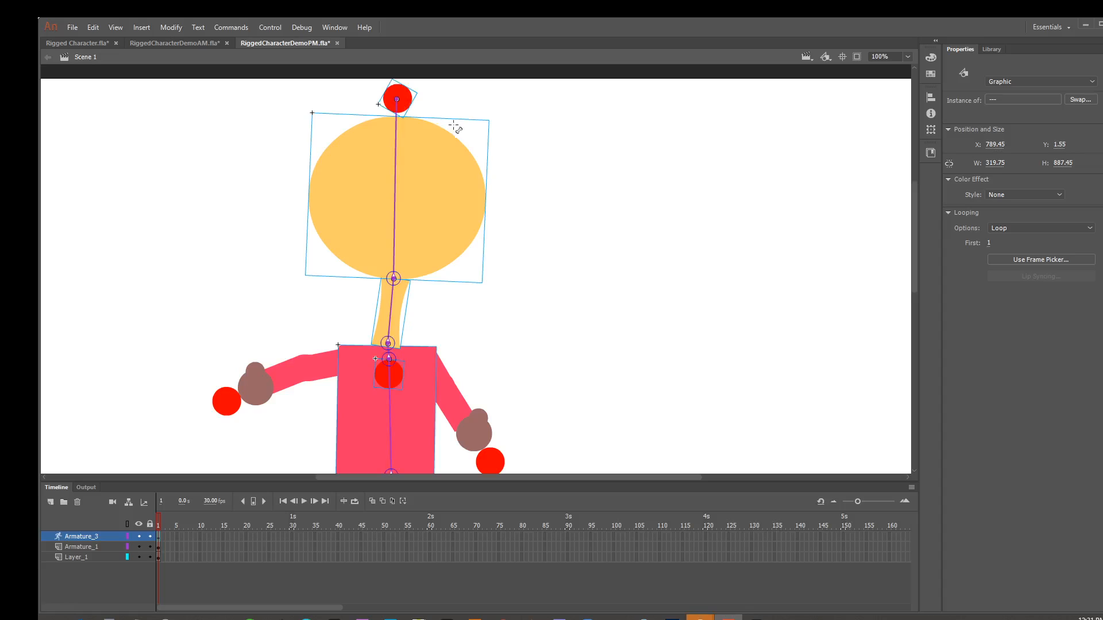
# - Test the spine armature by pulling the null above the head, and pose the neck and head nearly upright
pyautogui.hotkey('ctrl', '-')
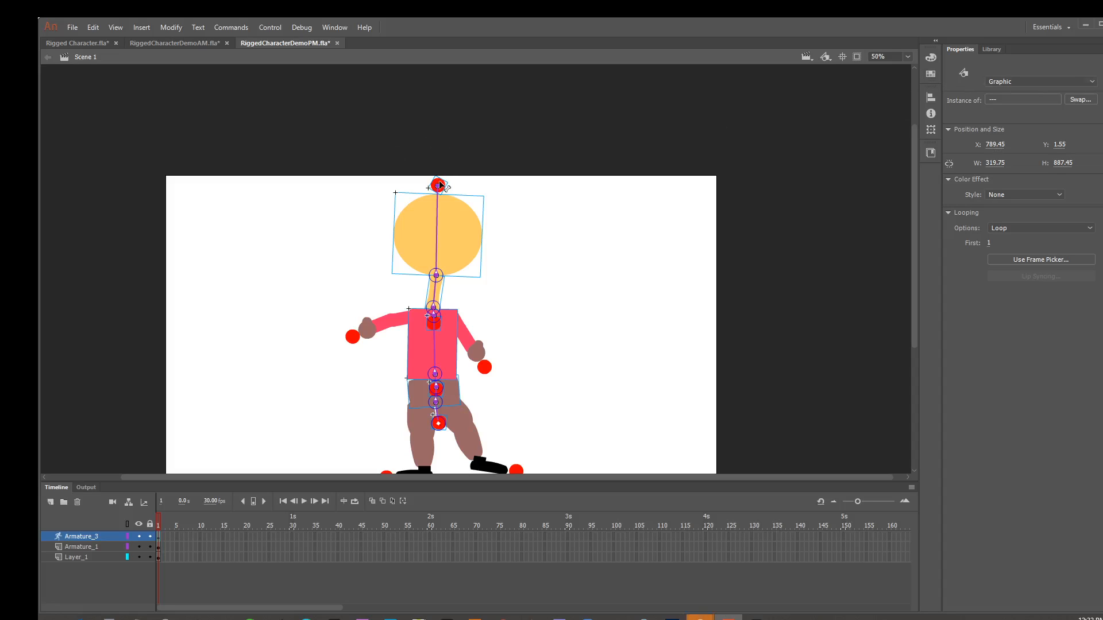
pyautogui.moveTo(438, 185); pyautogui.dragTo(439, 140)
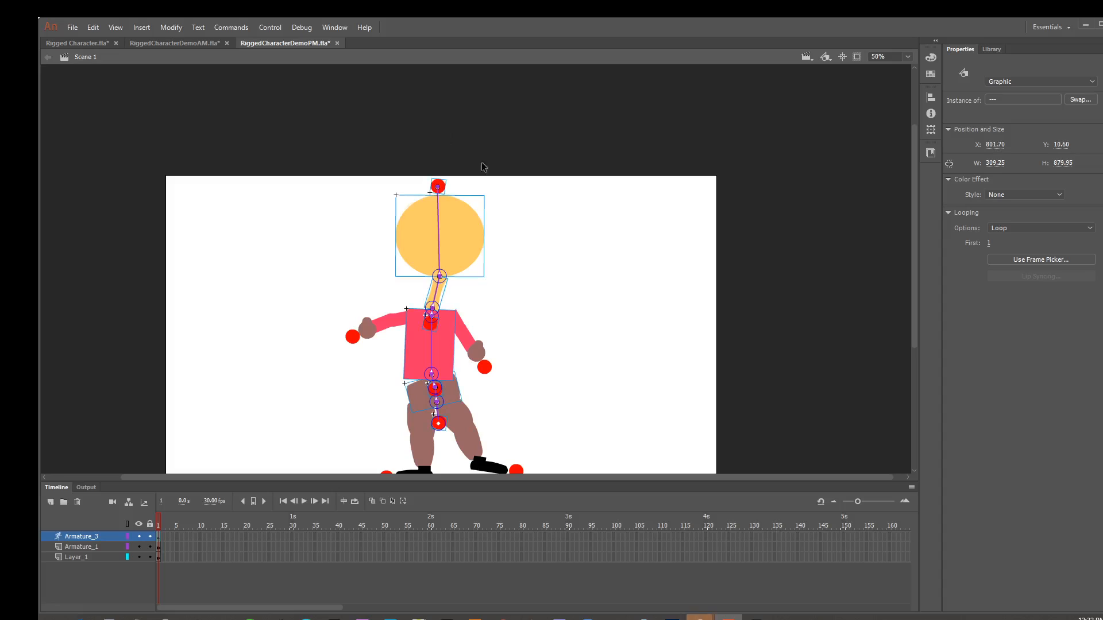
pyautogui.hotkey('ctrl', '=')
pyautogui.hotkey('ctrl', '=')
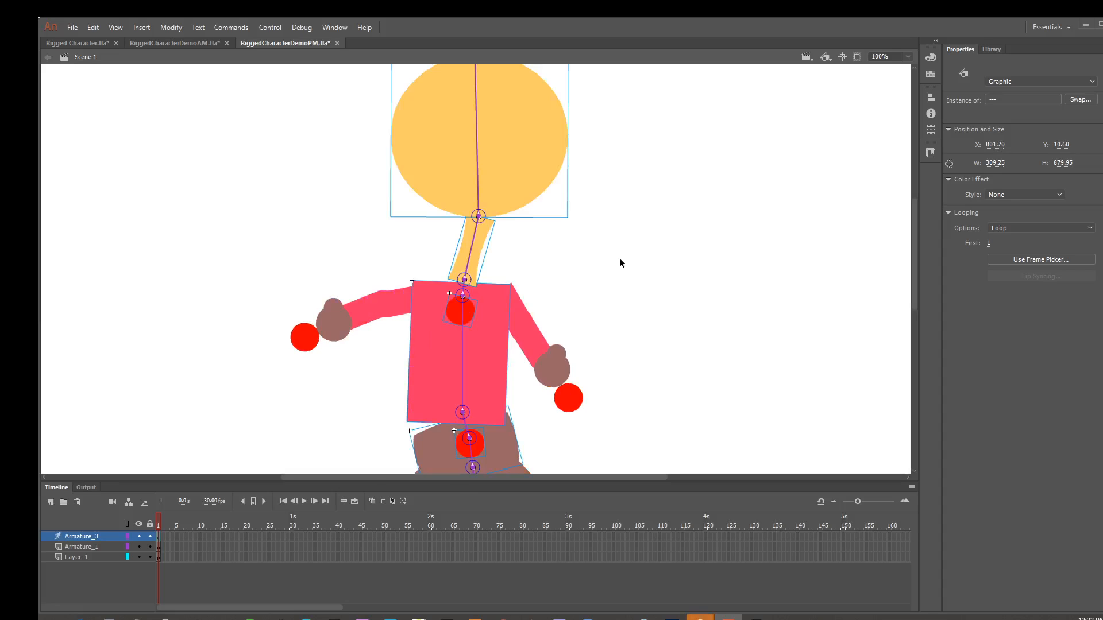
pyautogui.press('space')
pyautogui.moveTo(574, 335); pyautogui.dragTo(584, 272)
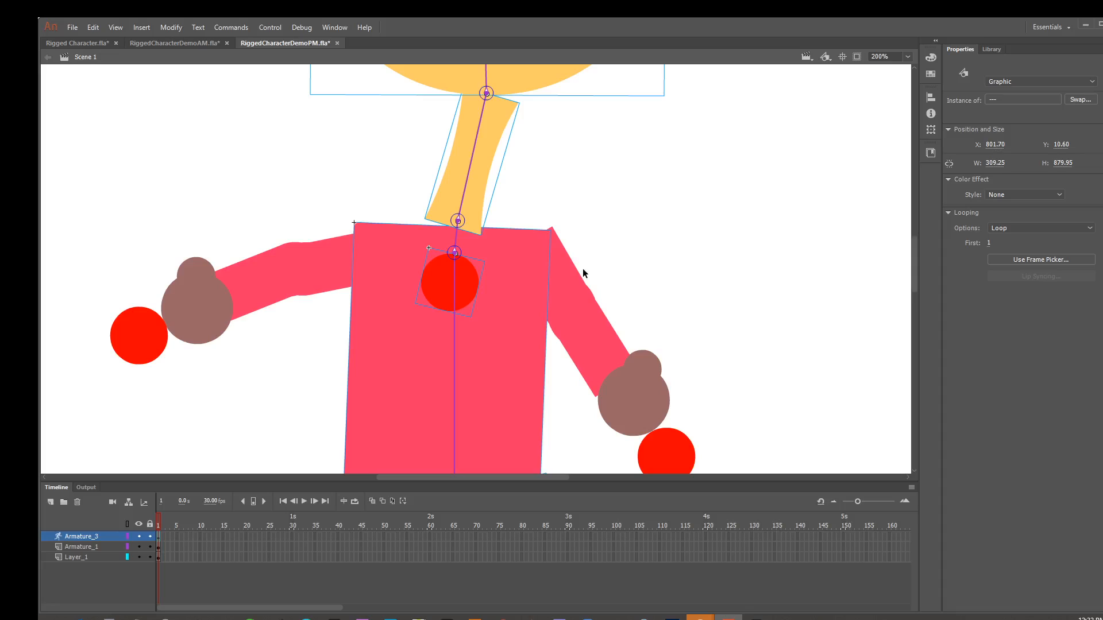
pyautogui.moveTo(469, 123); pyautogui.dragTo(490, 231)
pyautogui.press('space')
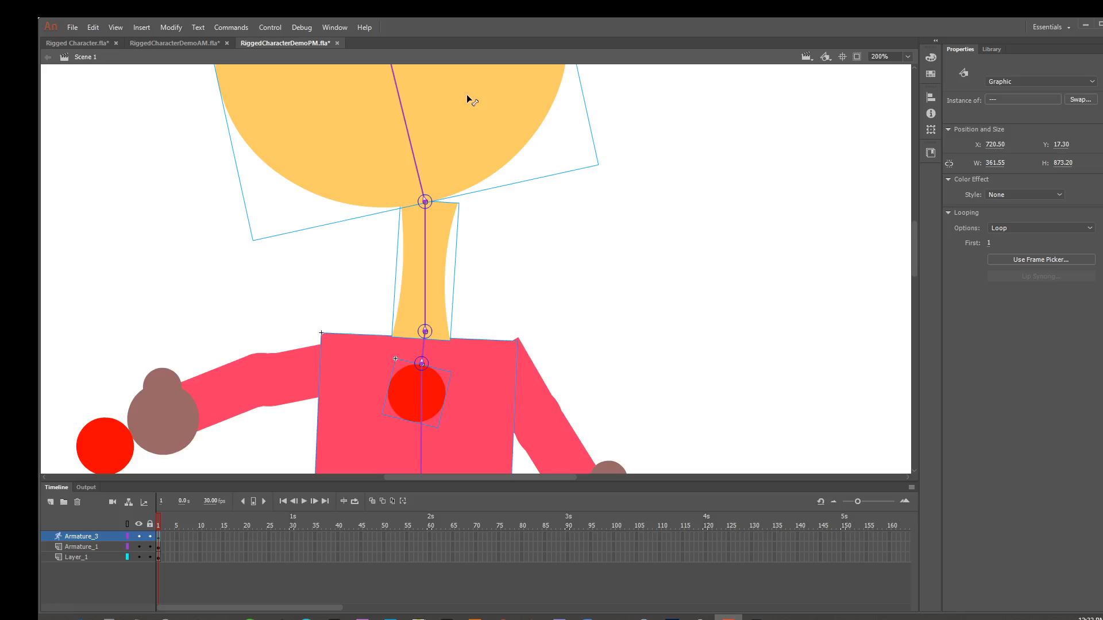
pyautogui.moveTo(467, 94); pyautogui.dragTo(485, 114)
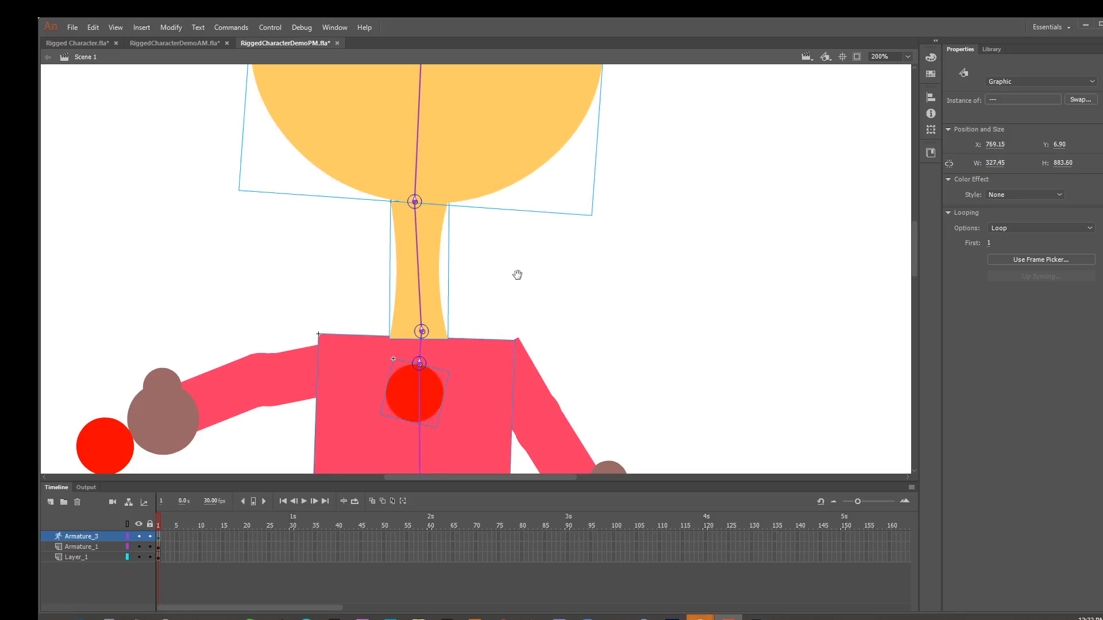
# - Nudge the outstretched arm's upper part at the shoulder and chain bones from the chest null through that arm and hand to its null
pyautogui.press('space')
pyautogui.moveTo(518, 273); pyautogui.dragTo(601, 183)
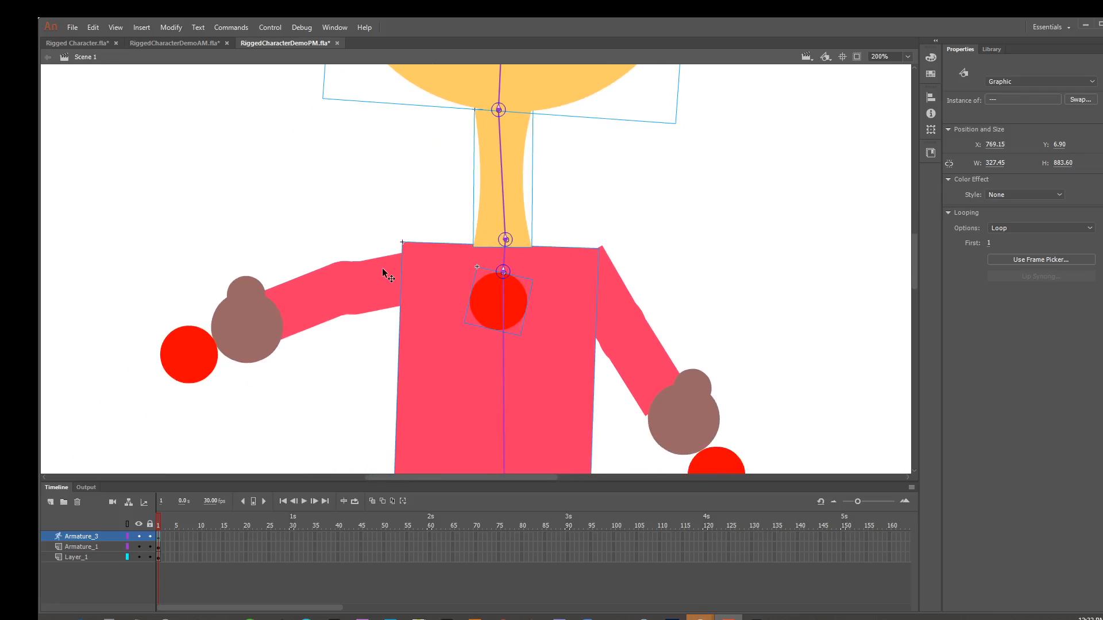
pyautogui.moveTo(382, 268); pyautogui.dragTo(376, 268)
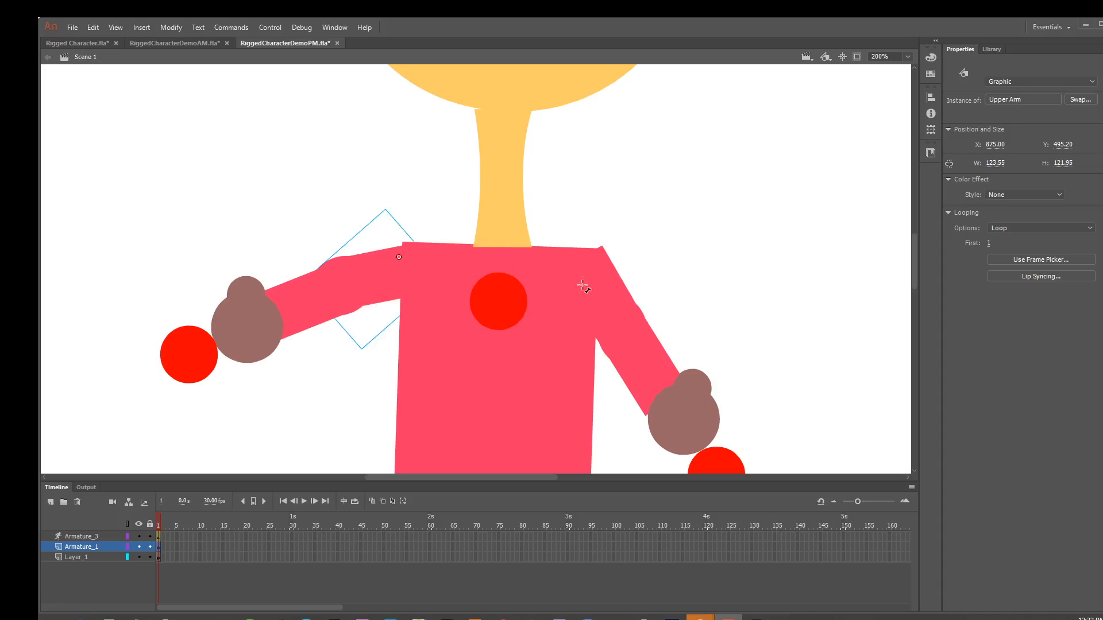
pyautogui.click(486, 292)
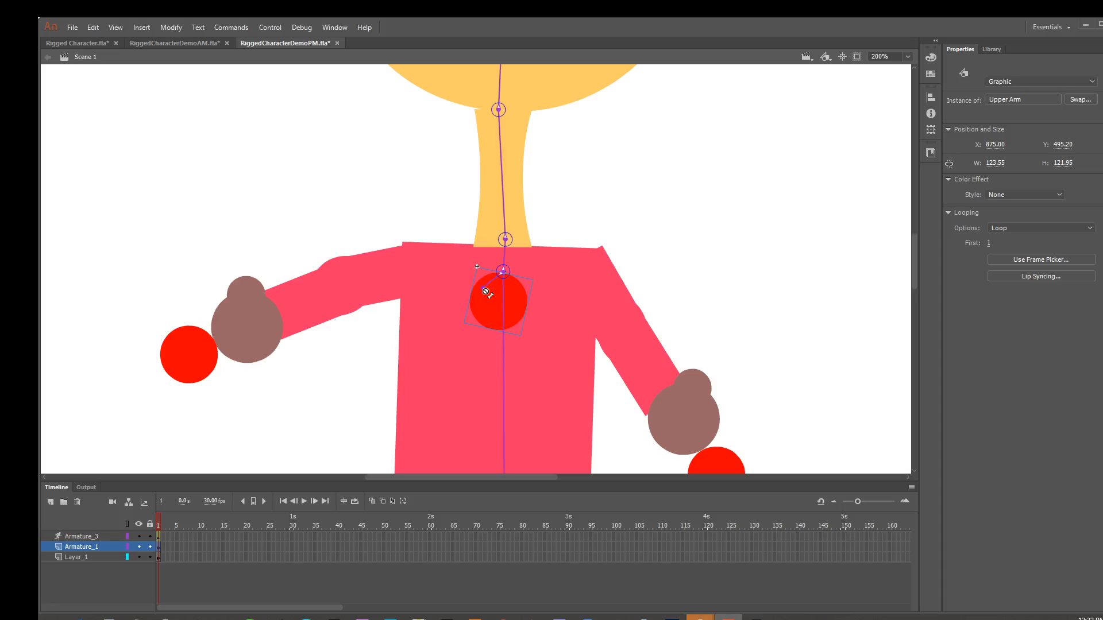
pyautogui.moveTo(486, 292); pyautogui.dragTo(191, 356)
# - Branch bones from the chest null through the lowered arm's upper arm, lower arm and hand to its null
pyautogui.press('space')
pyautogui.moveTo(450, 356); pyautogui.dragTo(280, 317)
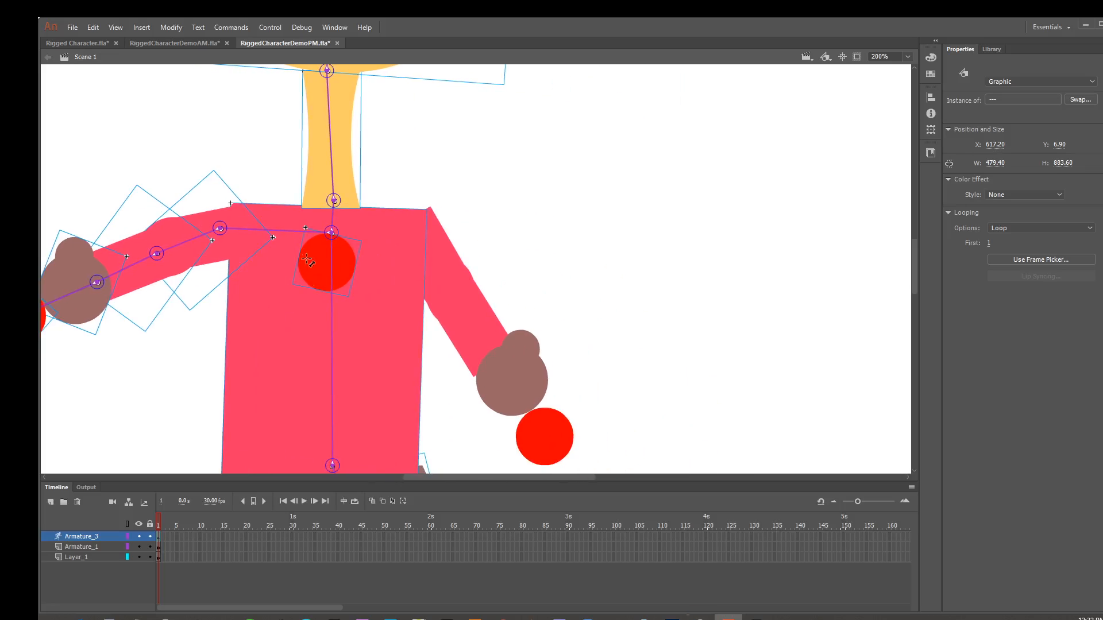
pyautogui.moveTo(331, 232); pyautogui.dragTo(540, 422)
# - Branch bones from the hip null through the straight leg's upper leg, lower leg and foot to the null at its toe
pyautogui.scroll(-10, 417, 150)
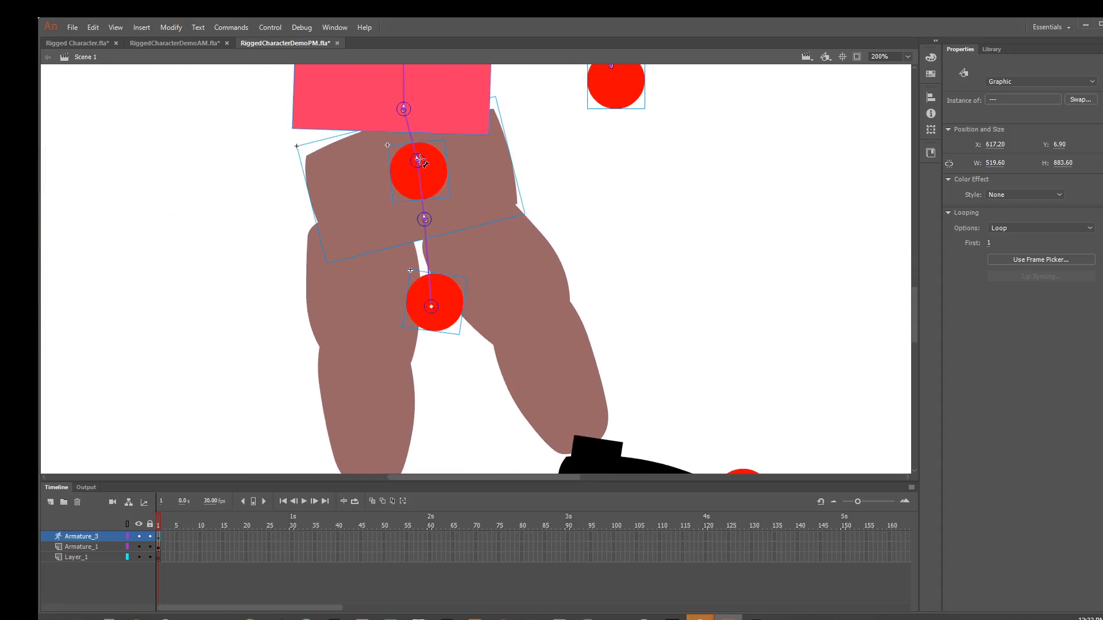
pyautogui.moveTo(418, 161); pyautogui.dragTo(357, 260)
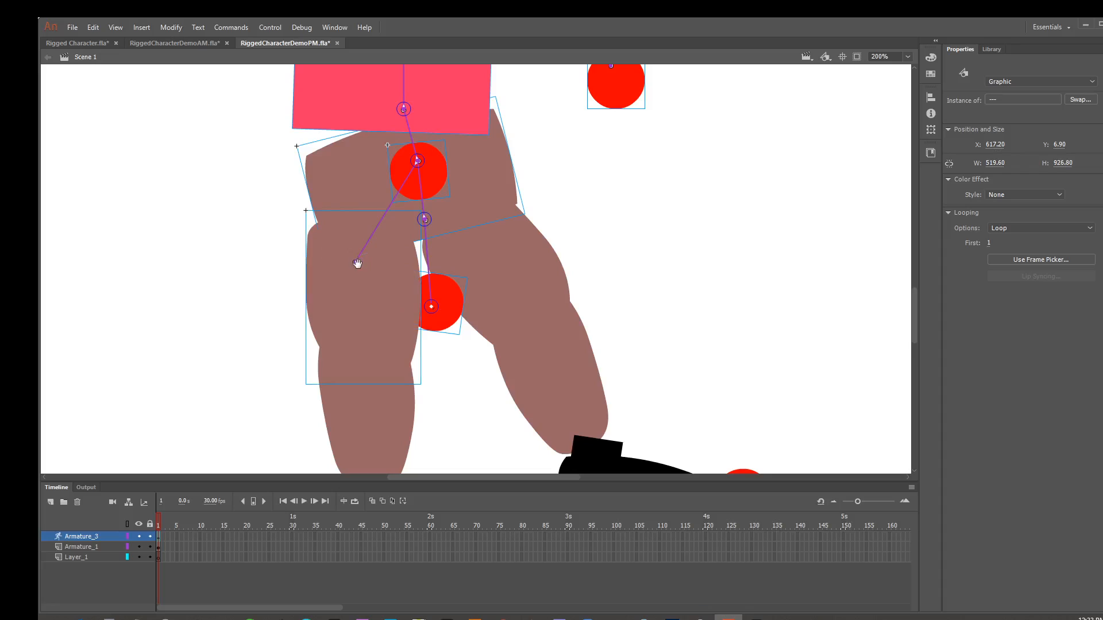
pyautogui.scroll(-5, 357, 261)
pyautogui.moveTo(317, 168); pyautogui.dragTo(329, 260)
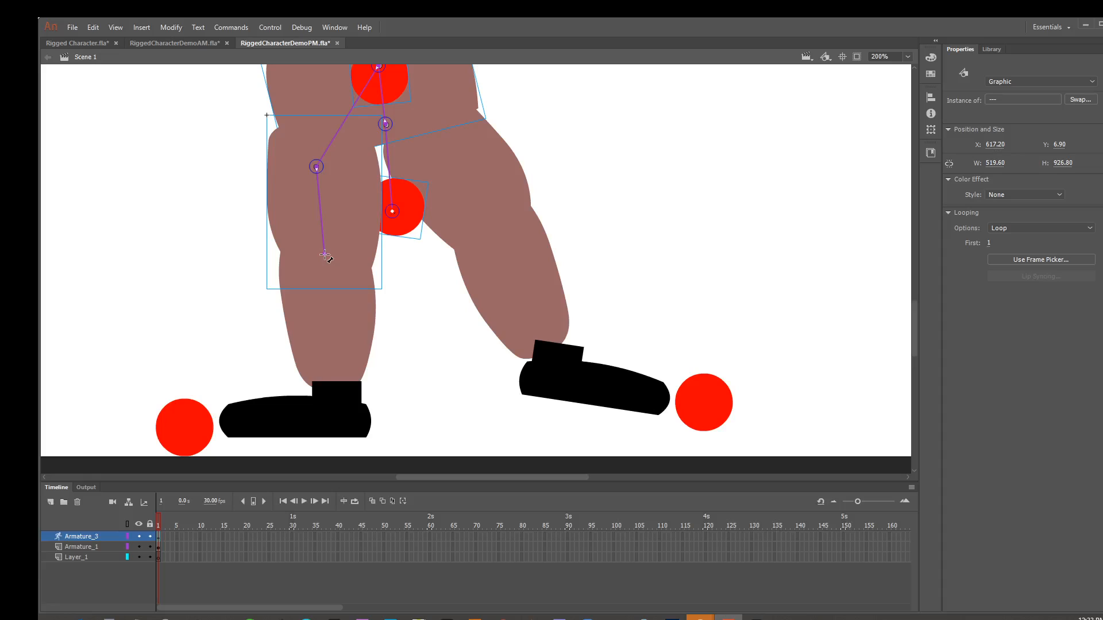
pyautogui.moveTo(328, 382); pyautogui.dragTo(190, 421)
# - Branch bones from the hip null through the angled leg's upper leg, lower leg and foot to its toe null
pyautogui.moveTo(445, 213); pyautogui.dragTo(351, 232)
pyautogui.moveTo(286, 85); pyautogui.dragTo(607, 416)
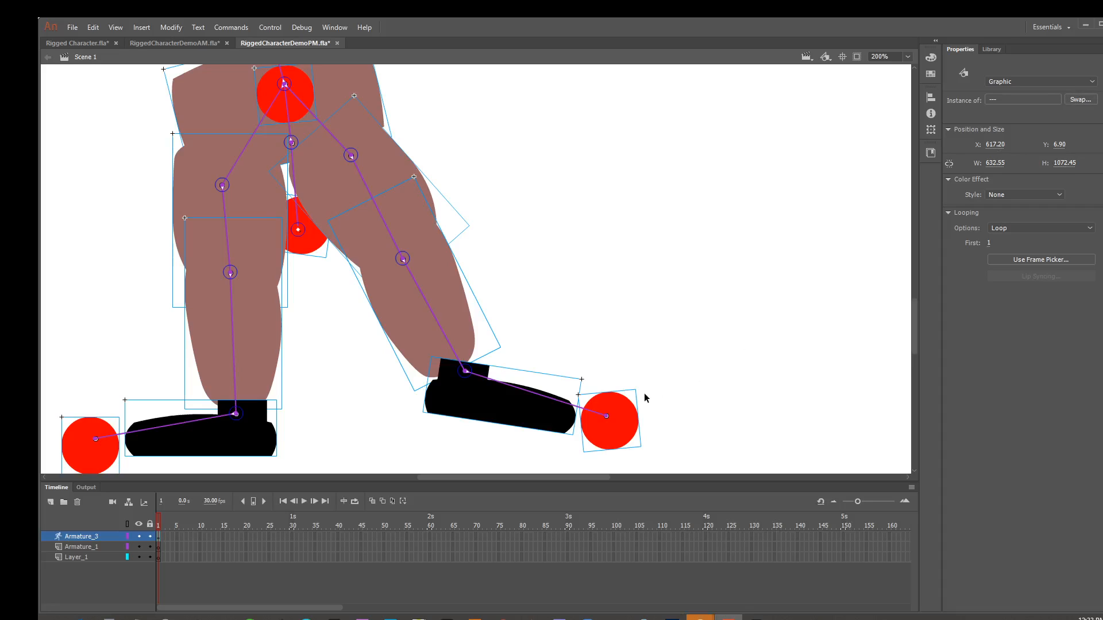
pyautogui.hotkey('ctrl', '-')
pyautogui.hotkey('ctrl', '-')
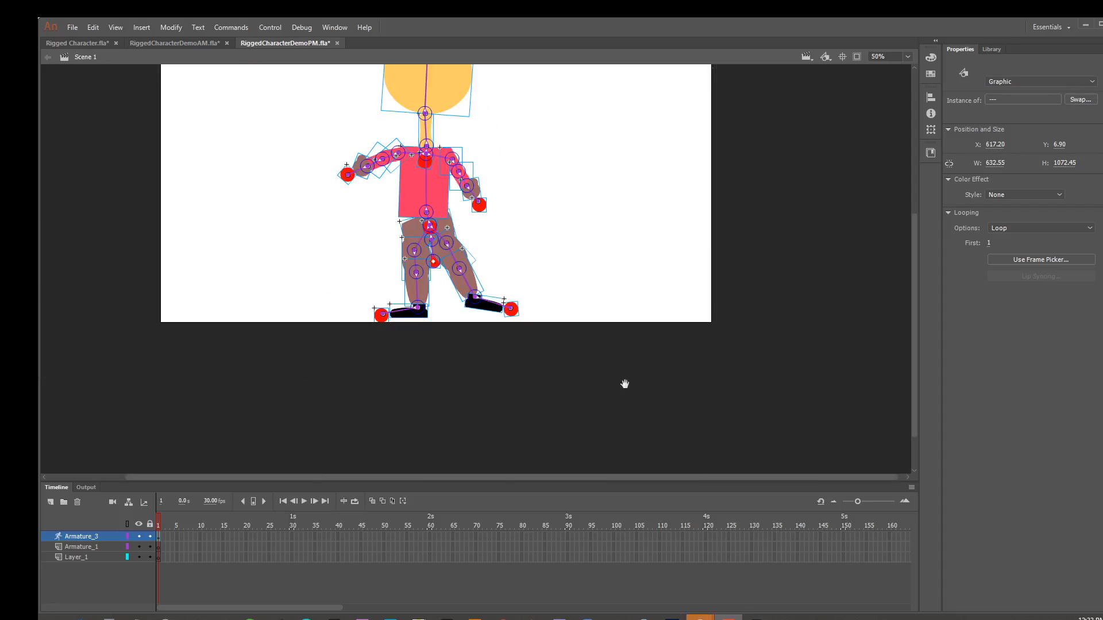
# - Raise the lowered arm to an outstretched pose by moving its hand null up and away from the body
pyautogui.moveTo(559, 301); pyautogui.dragTo(550, 421)
pyautogui.hotkey('ctrl', '=')
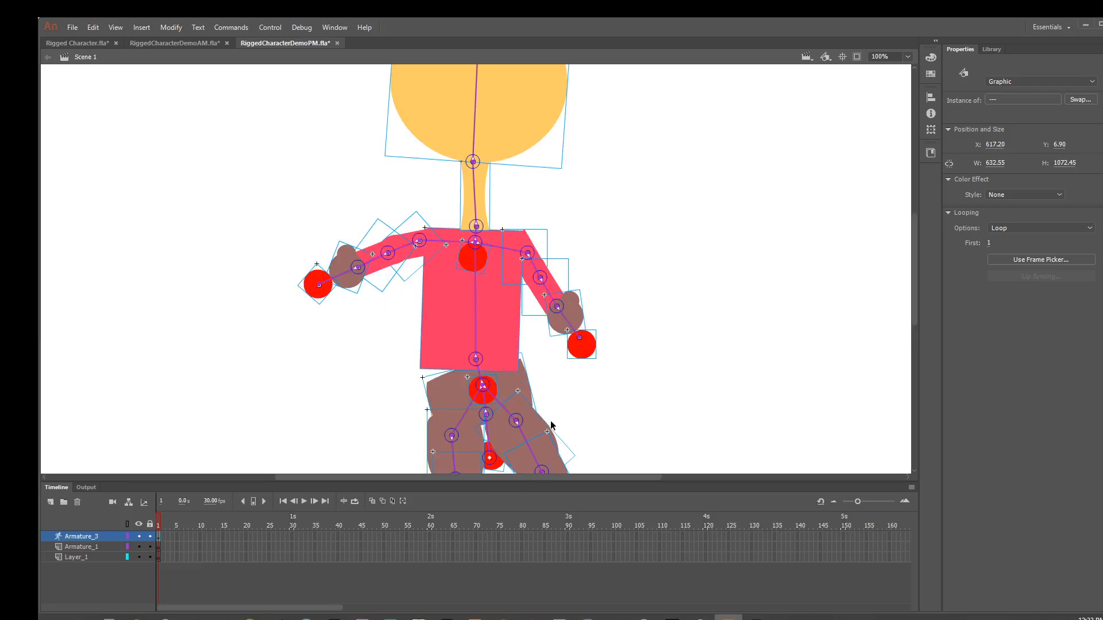
pyautogui.moveTo(593, 348); pyautogui.dragTo(727, 213)
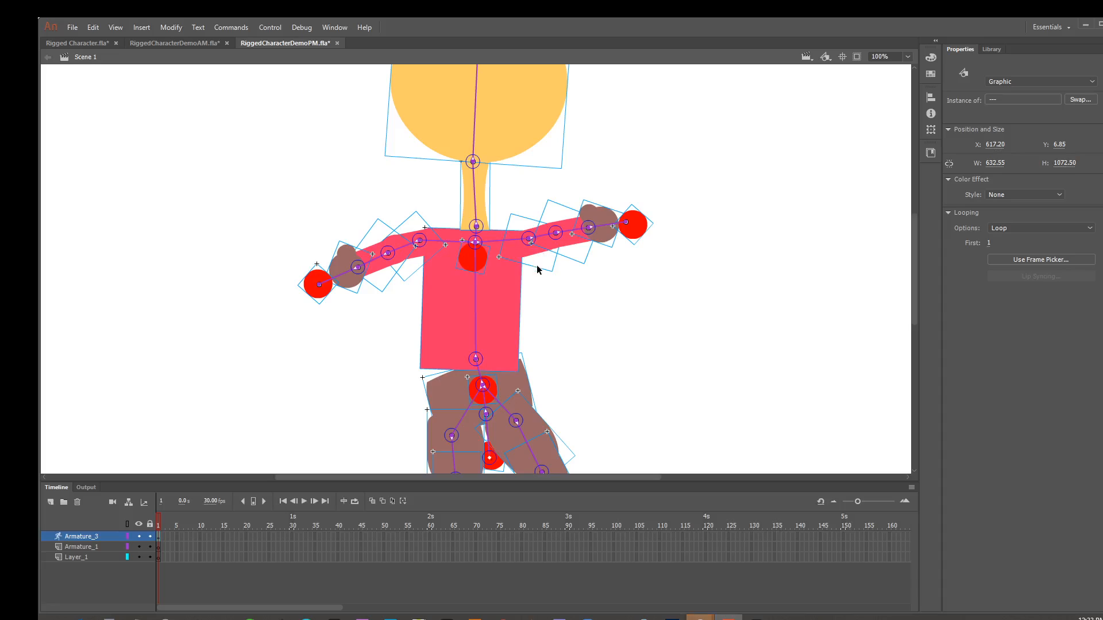
# - Disable joint rotation on the bone running from the chest null to the shoulder of the newly raised arm
pyautogui.hotkey('ctrl', '=')
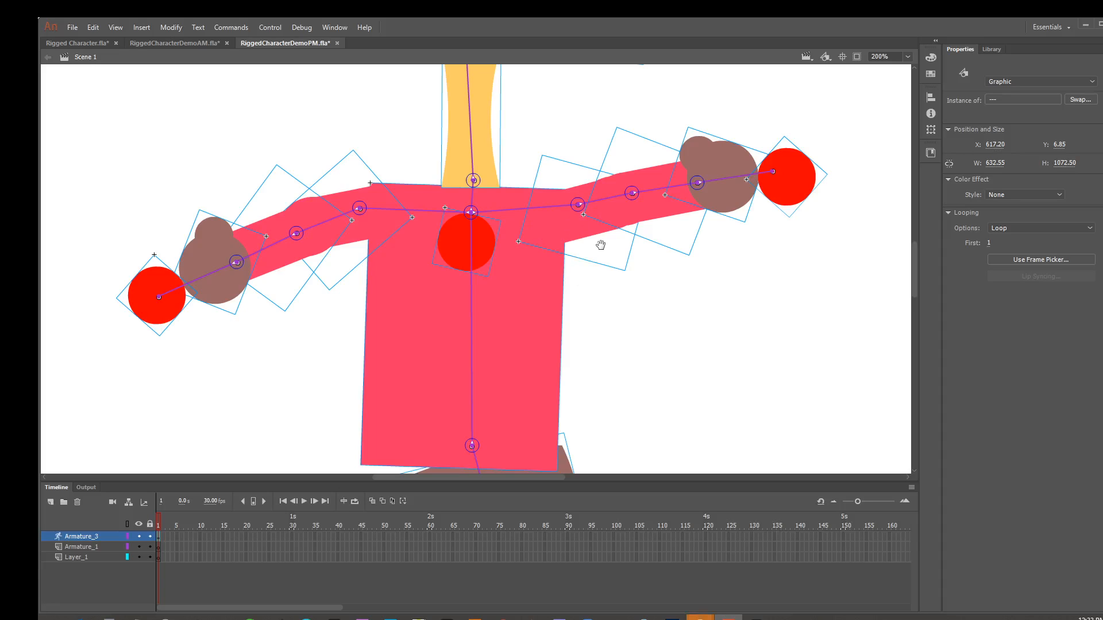
pyautogui.moveTo(601, 246); pyautogui.dragTo(563, 299)
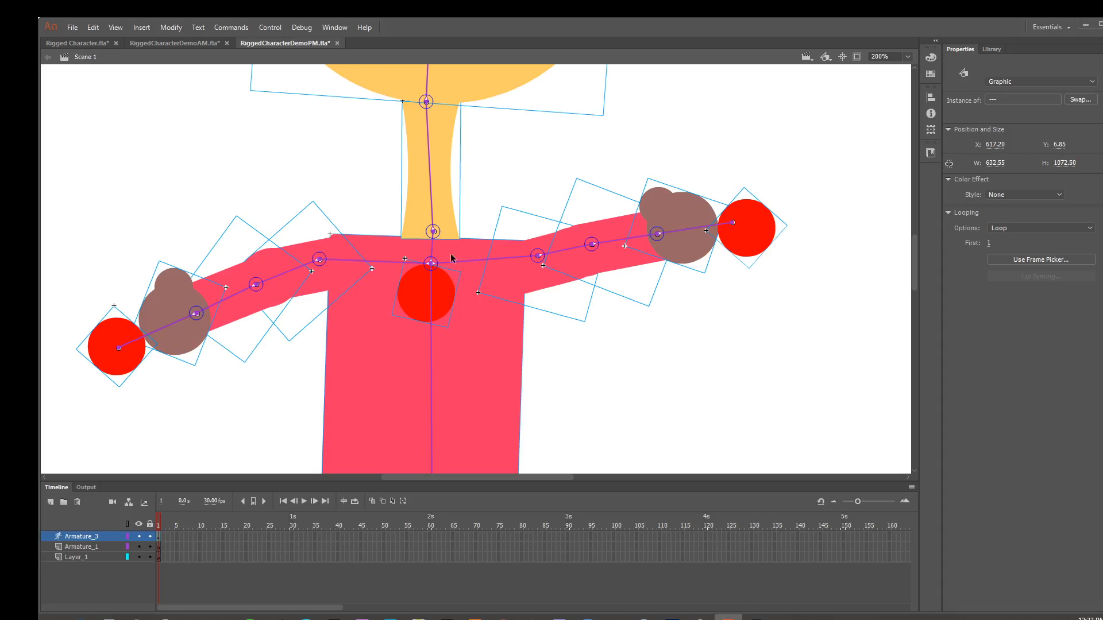
pyautogui.click(432, 271)
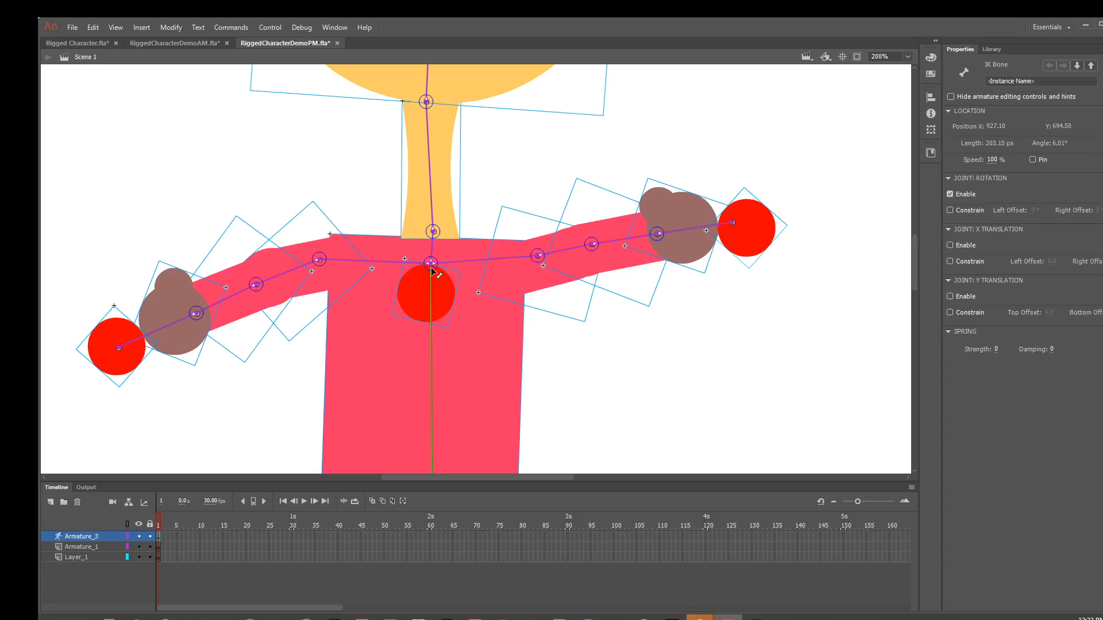
pyautogui.click(438, 264)
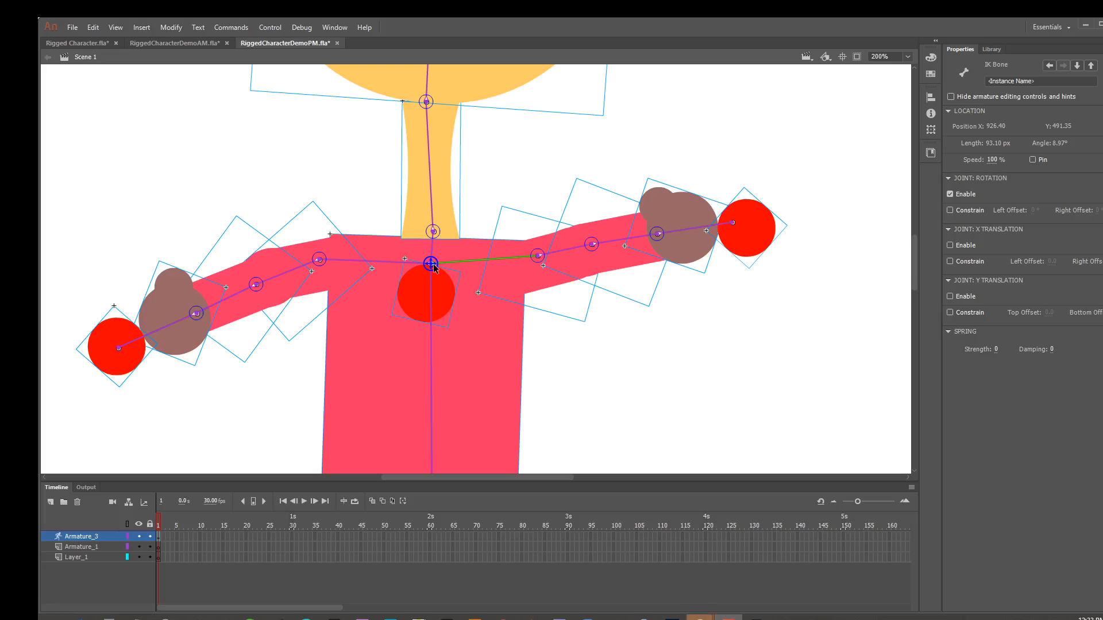
pyautogui.click(434, 264)
pyautogui.click(430, 265)
pyautogui.click(431, 264)
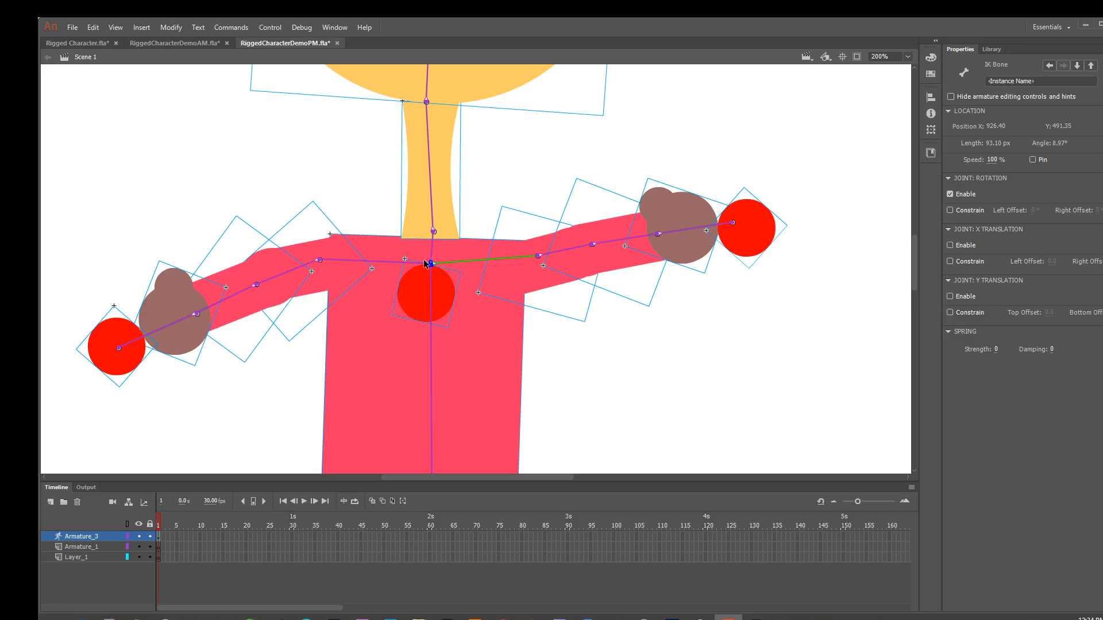
pyautogui.click(431, 262)
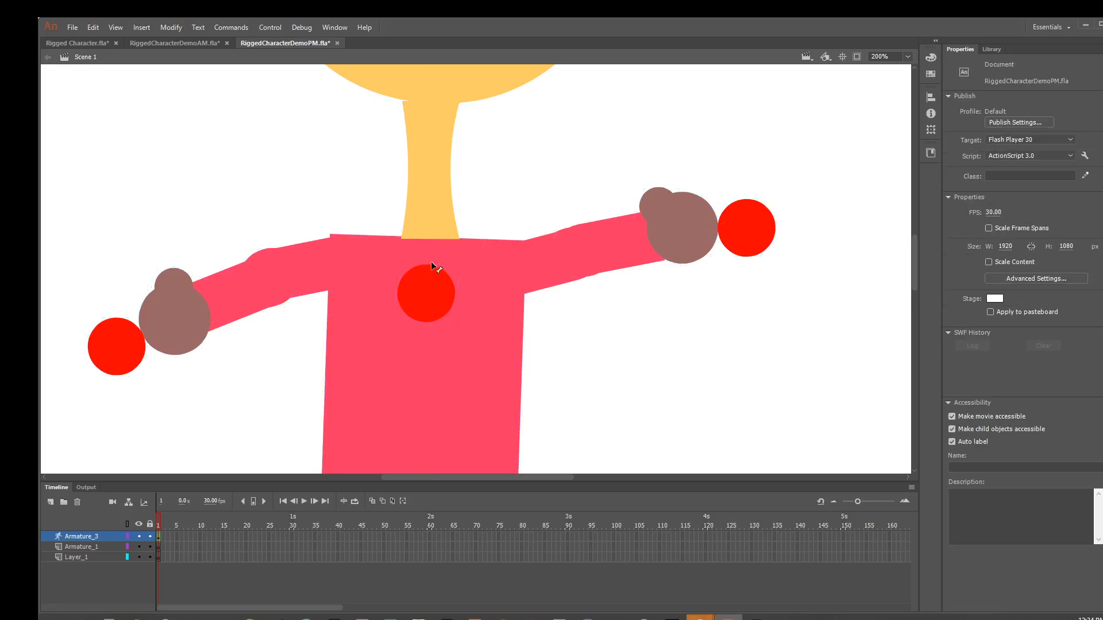
pyautogui.click(435, 272)
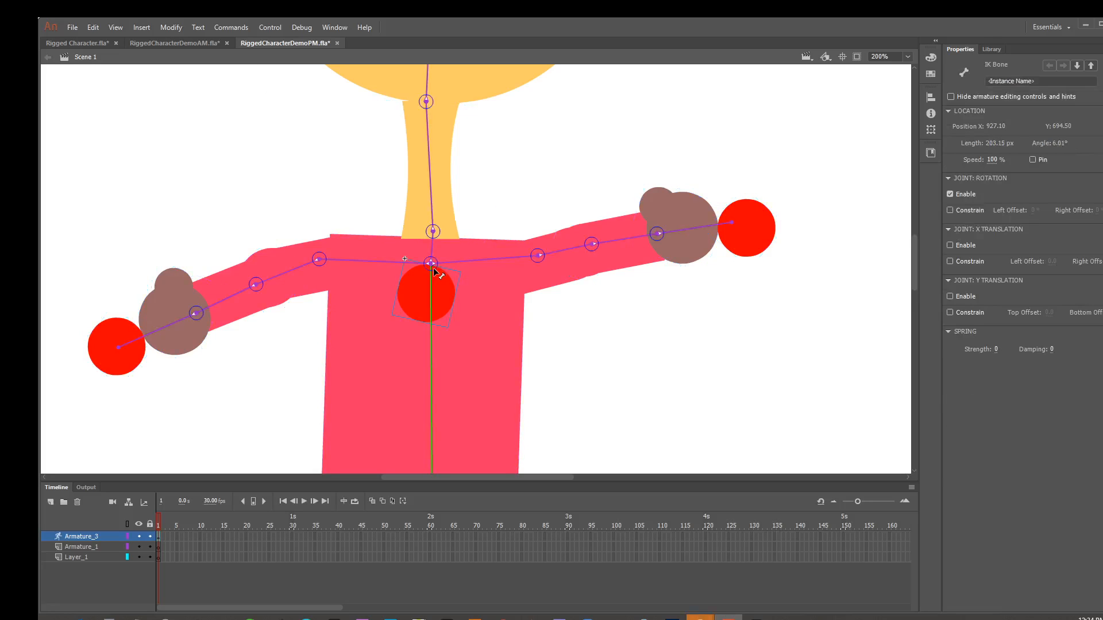
pyautogui.click(442, 264)
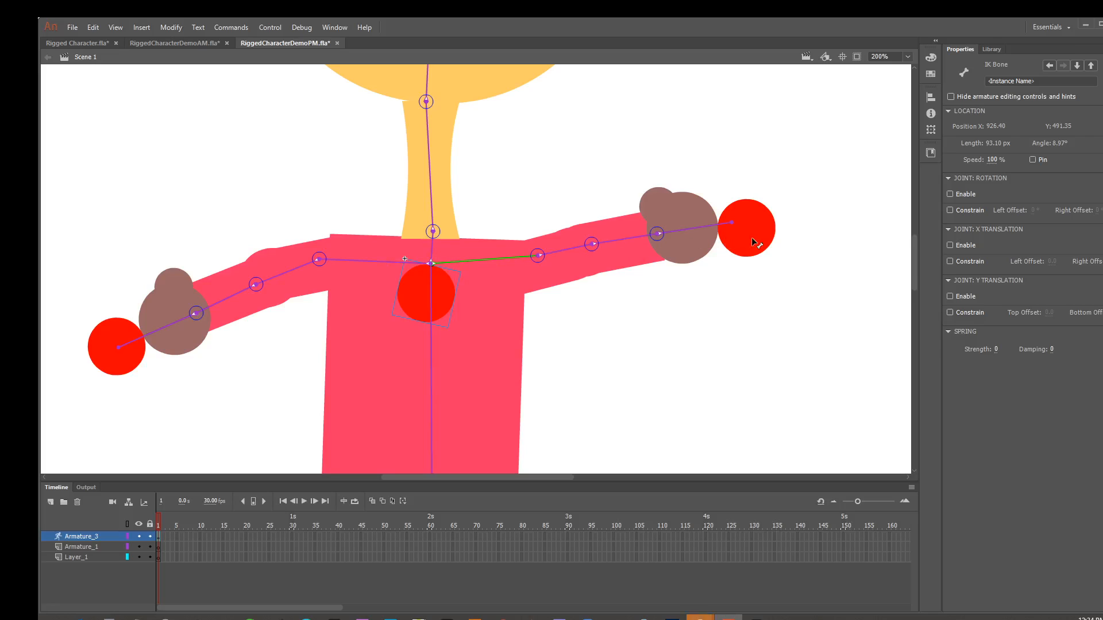
# - Lower the raised arm to level by its null, shift its upper arm slightly outward from the chest, and reposition that part's joint at the shoulder
pyautogui.moveTo(759, 238)
pyautogui.mouseDown()
pyautogui.moveTo(746, 433)
pyautogui.moveTo(770, 545)
pyautogui.moveTo(787, 295)
pyautogui.moveTo(717, 134)
pyautogui.moveTo(745, 271)
pyautogui.moveTo(741, 500)
pyautogui.moveTo(764, 288)
pyautogui.moveTo(758, 98)
pyautogui.moveTo(793, 360)
pyautogui.moveTo(813, 374)
pyautogui.moveTo(837, 230)
pyautogui.moveTo(770, 226)
pyautogui.mouseUp()
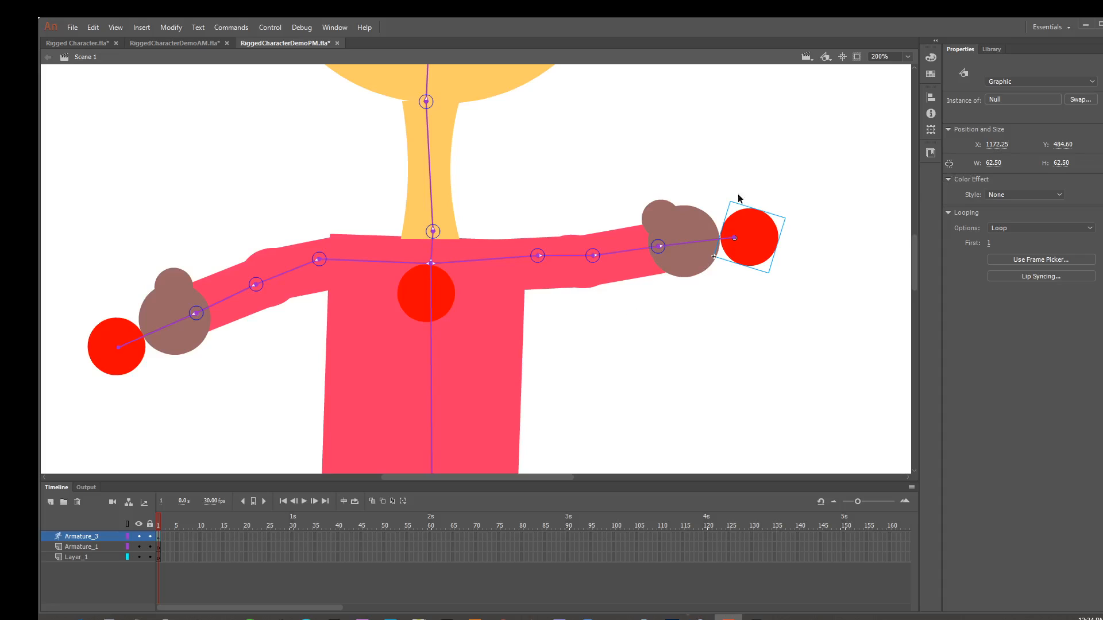
pyautogui.moveTo(764, 263); pyautogui.dragTo(791, 306)
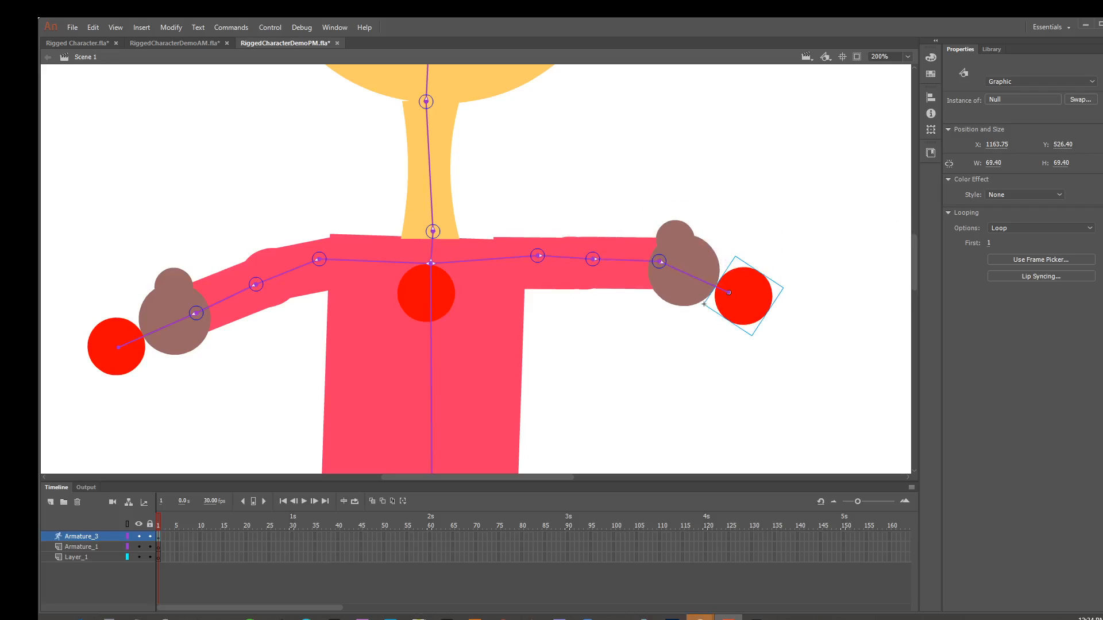
pyautogui.click(534, 277)
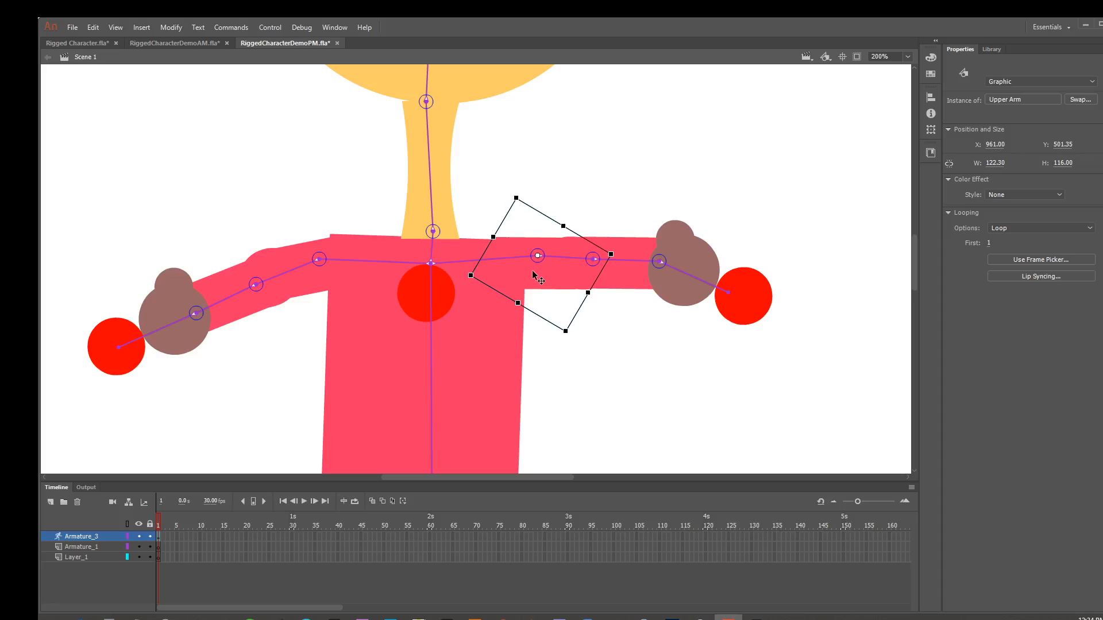
pyautogui.moveTo(533, 272); pyautogui.dragTo(558, 274)
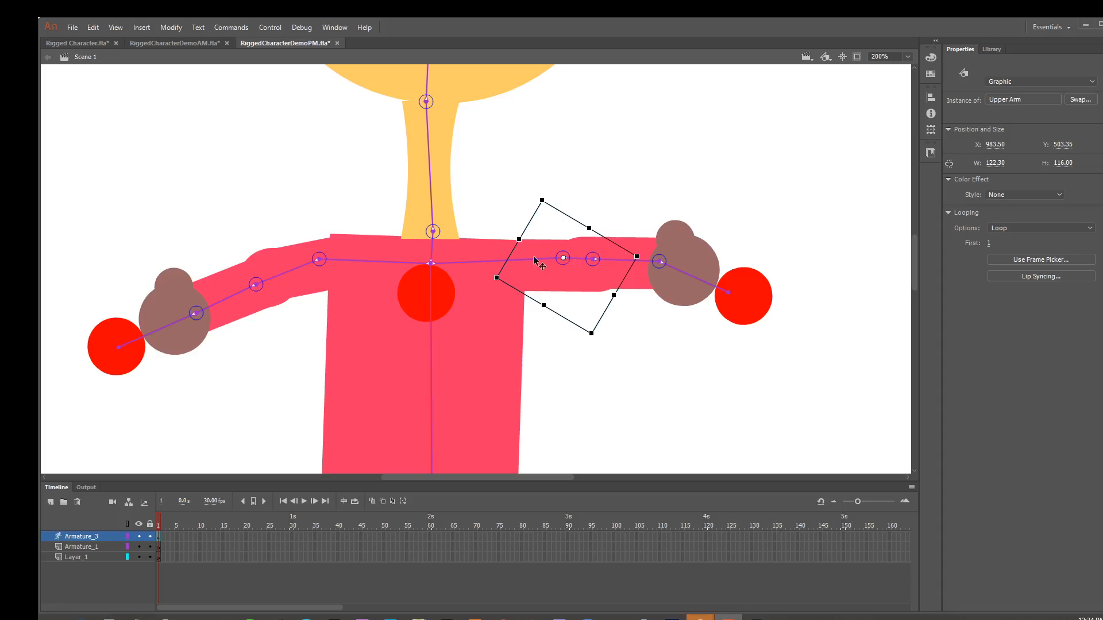
pyautogui.moveTo(562, 257); pyautogui.dragTo(551, 257)
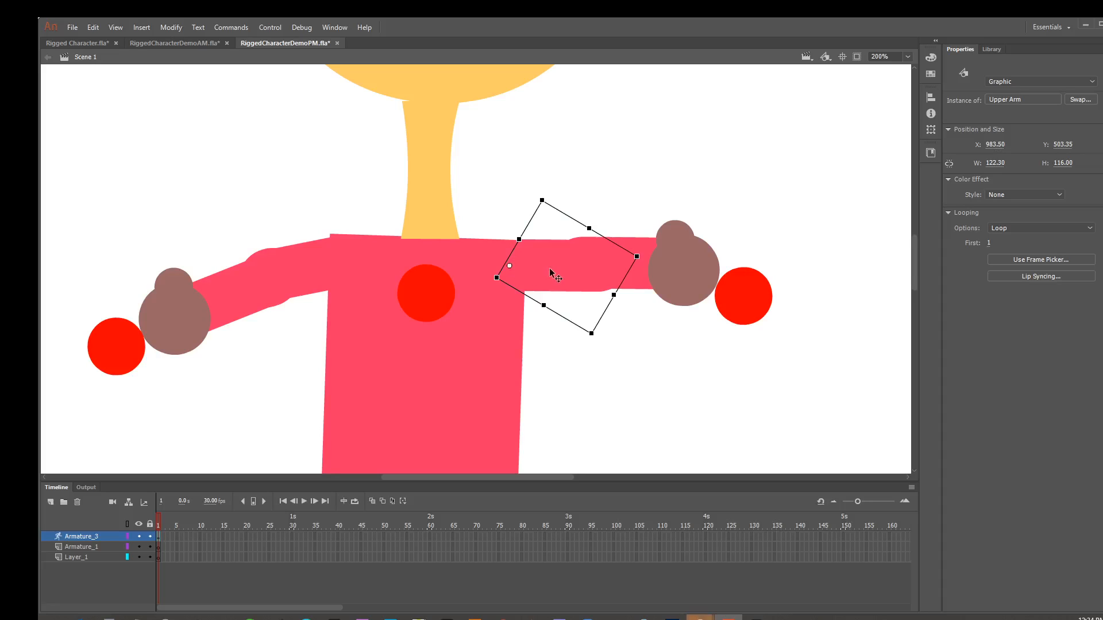
pyautogui.press('v')
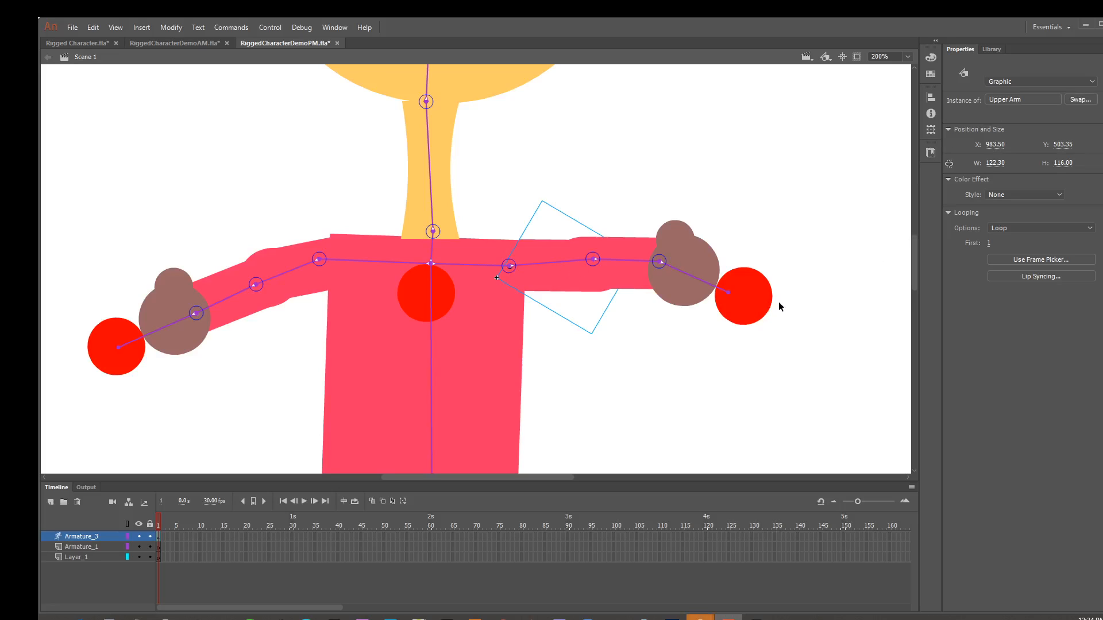
# - Swing the same arm down and up by its null, and move the hand's joint inward to the wrist
pyautogui.moveTo(759, 316); pyautogui.dragTo(769, 437)
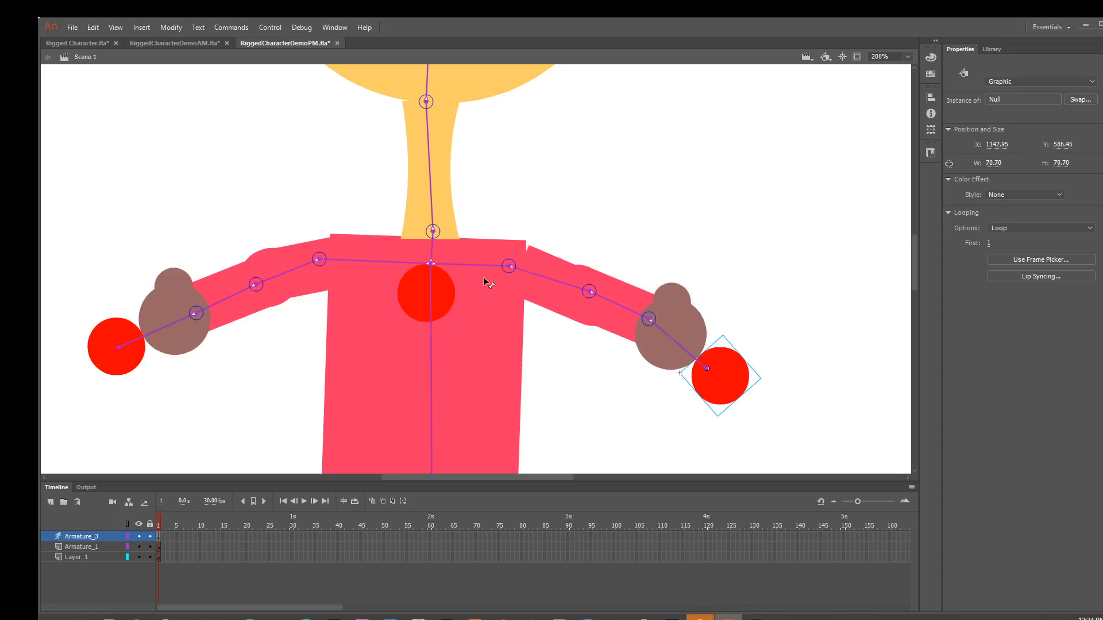
pyautogui.moveTo(742, 380); pyautogui.dragTo(834, 265)
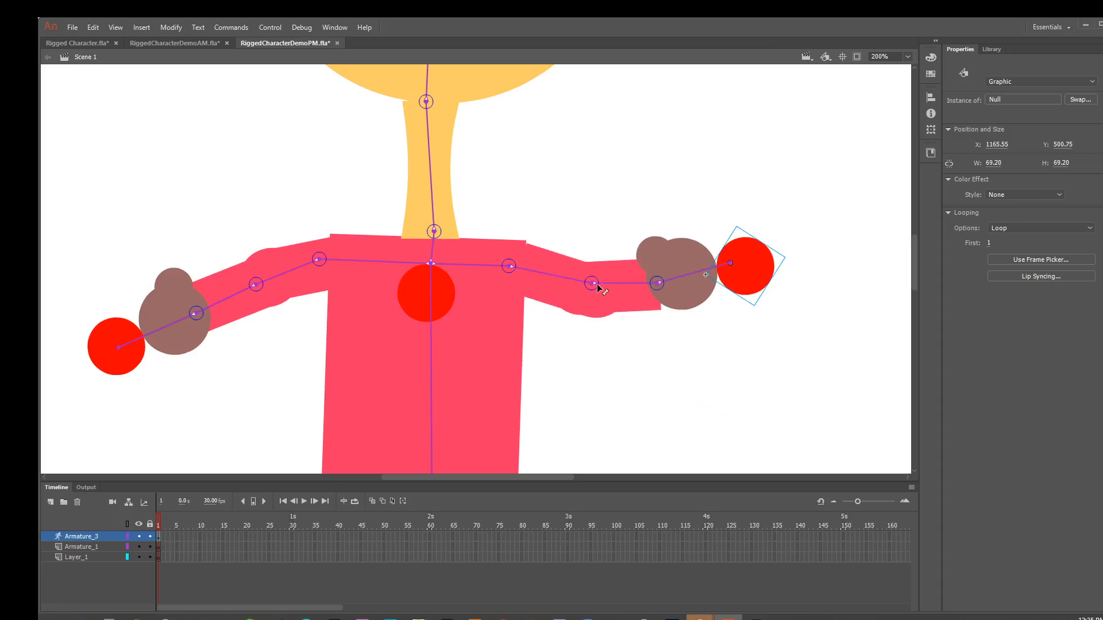
pyautogui.press('q')
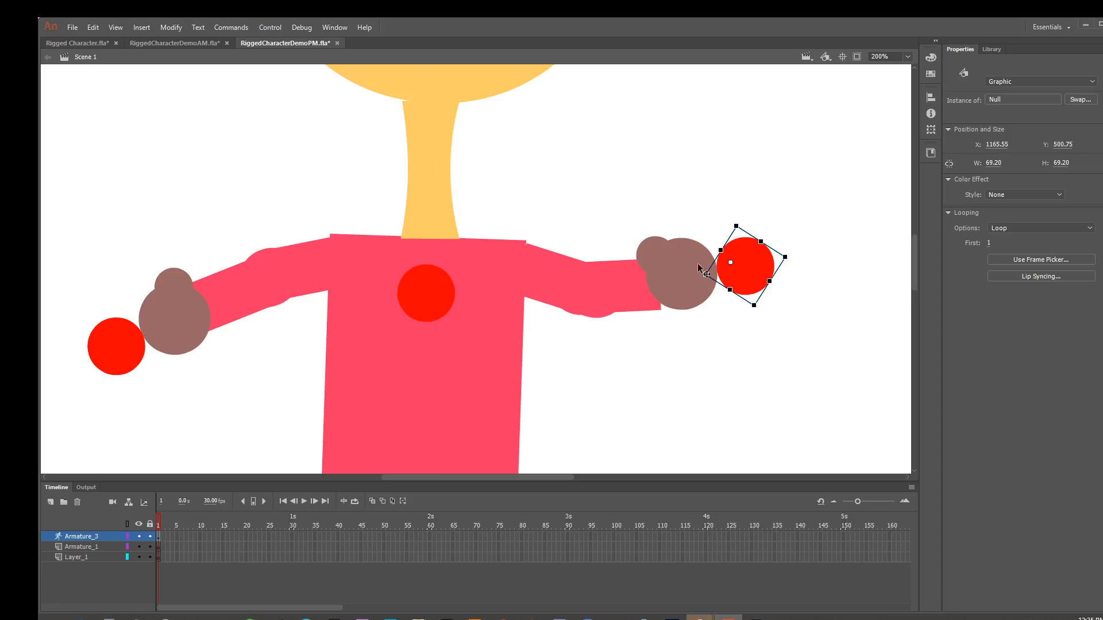
pyautogui.click(560, 293)
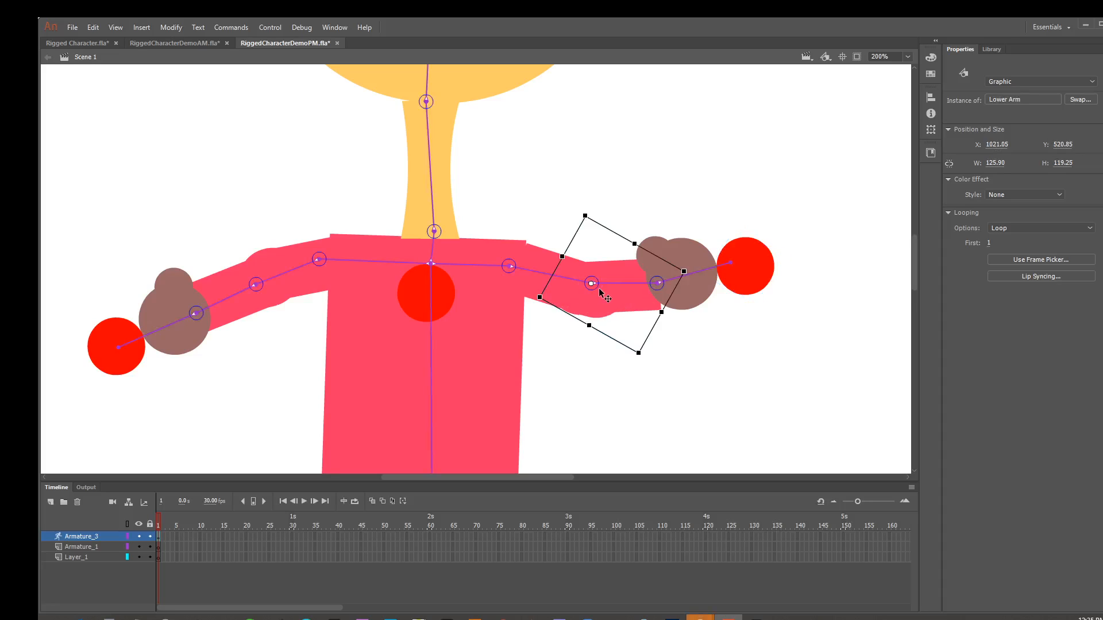
pyautogui.press('q')
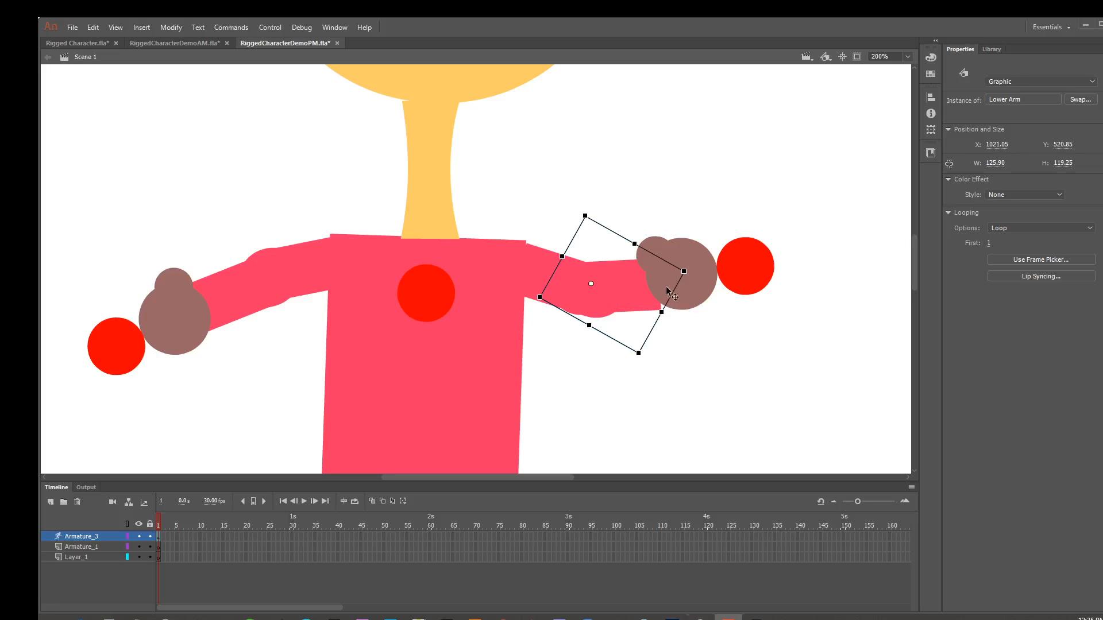
pyautogui.click(694, 280)
pyautogui.press('q')
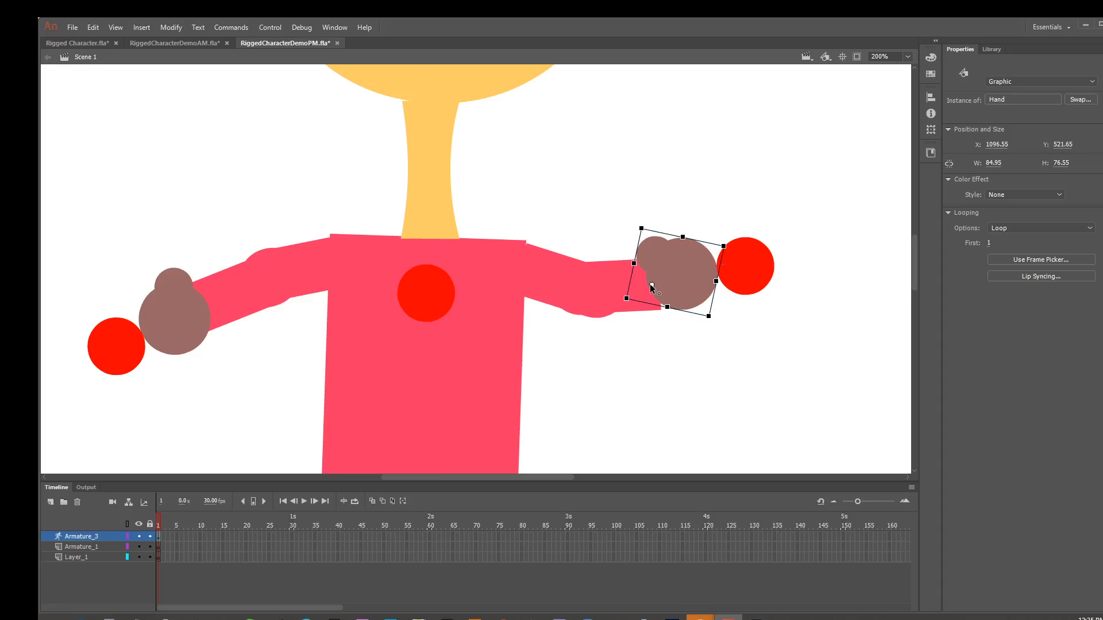
# - Shift the opposite upper arm slightly outward from the chest and move its joint back to the shoulder
pyautogui.click(318, 279)
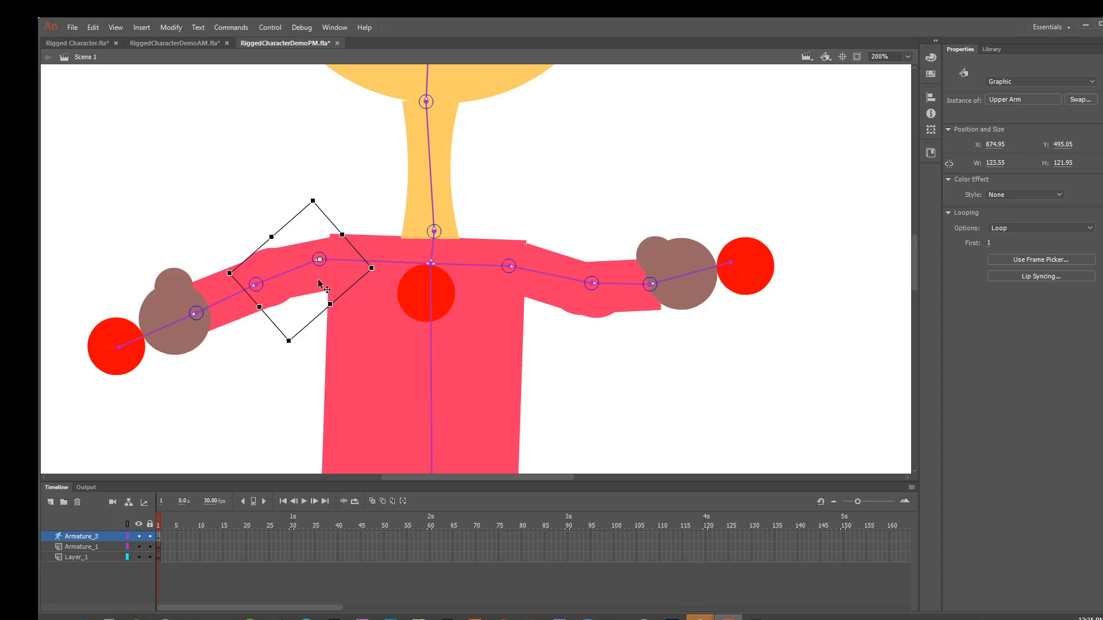
pyautogui.moveTo(318, 280); pyautogui.dragTo(332, 261)
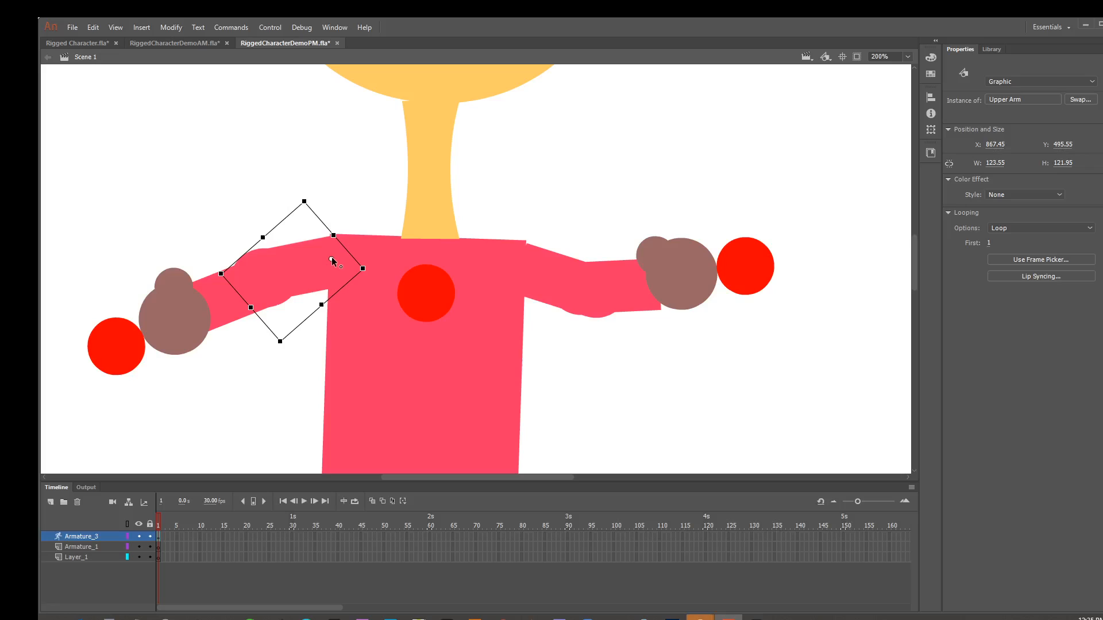
pyautogui.click(514, 278)
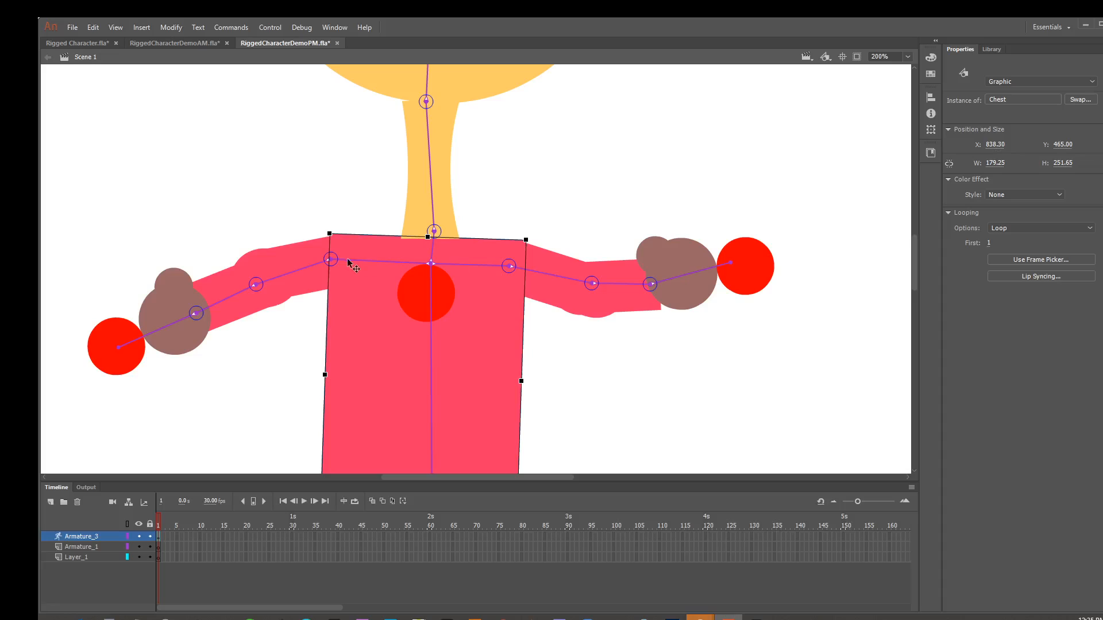
# - Move that arm's lower arm and hand slightly outward to line up with the repositioned upper arm
pyautogui.click(288, 268)
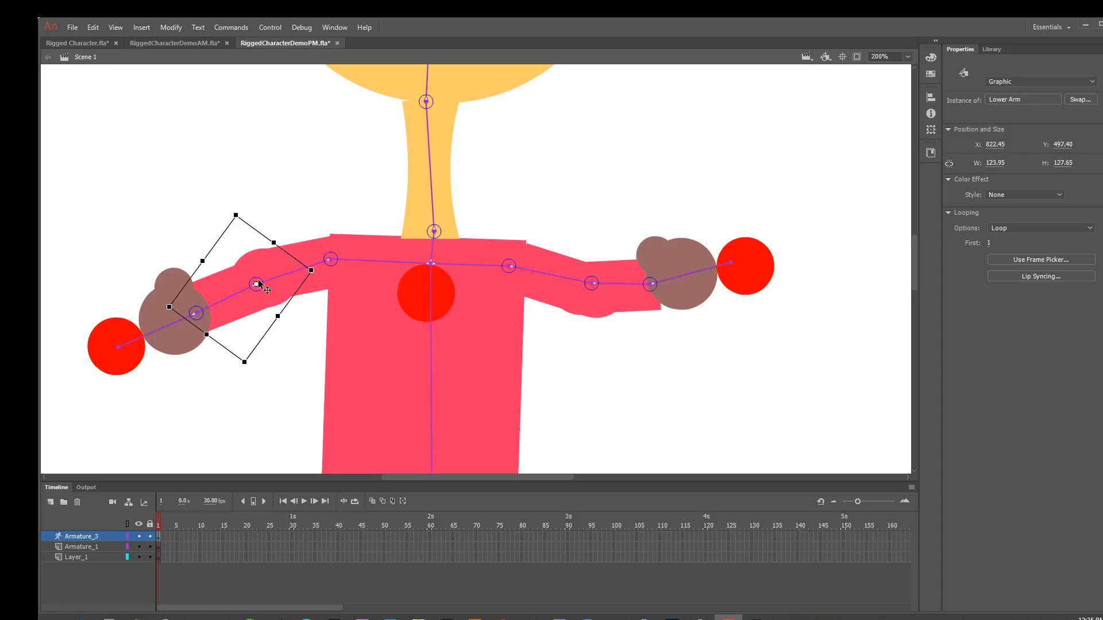
pyautogui.moveTo(228, 290); pyautogui.dragTo(209, 284)
pyautogui.moveTo(169, 340)
pyautogui.mouseDown()
pyautogui.moveTo(121, 363)
pyautogui.moveTo(164, 343)
pyautogui.mouseUp()
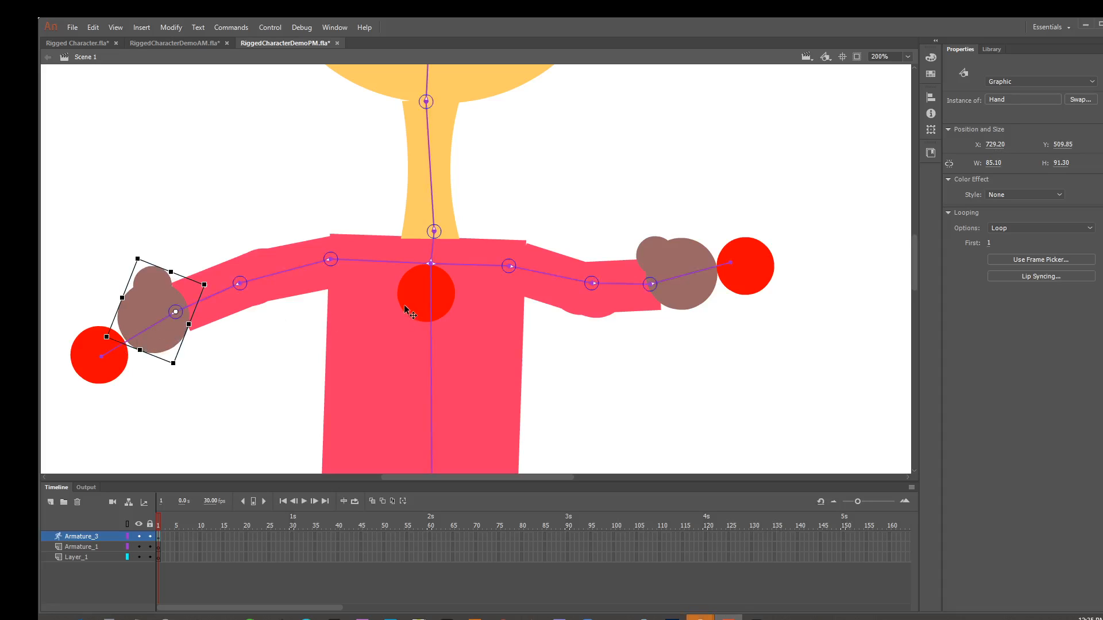
# - Center the neck's joint on its base and check the joint between the neck and head
pyautogui.click(416, 236)
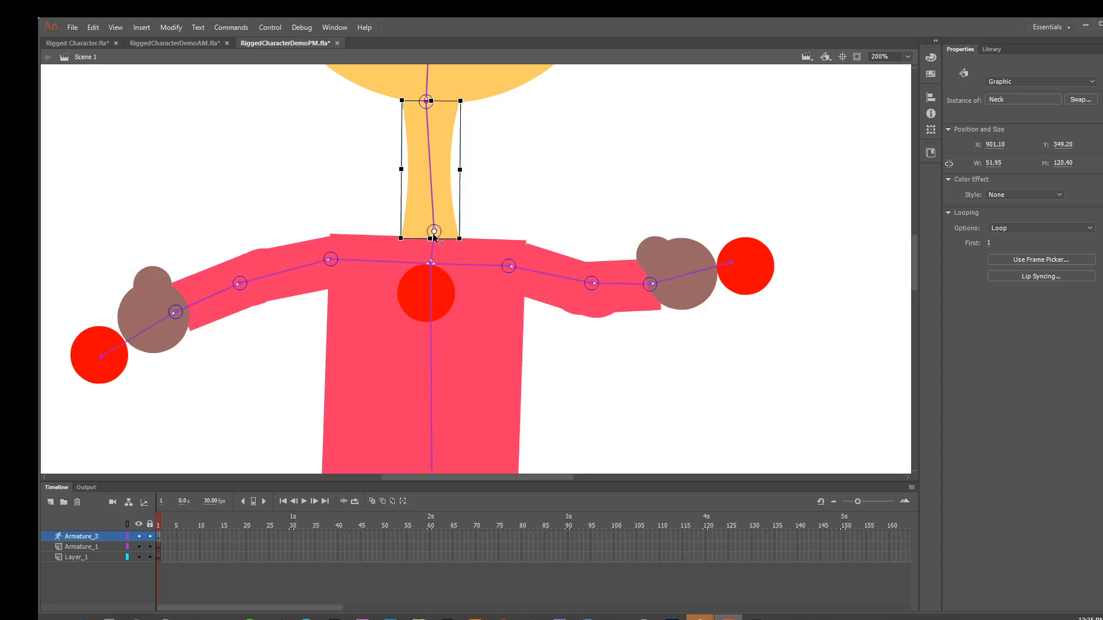
pyautogui.moveTo(434, 233); pyautogui.dragTo(432, 236)
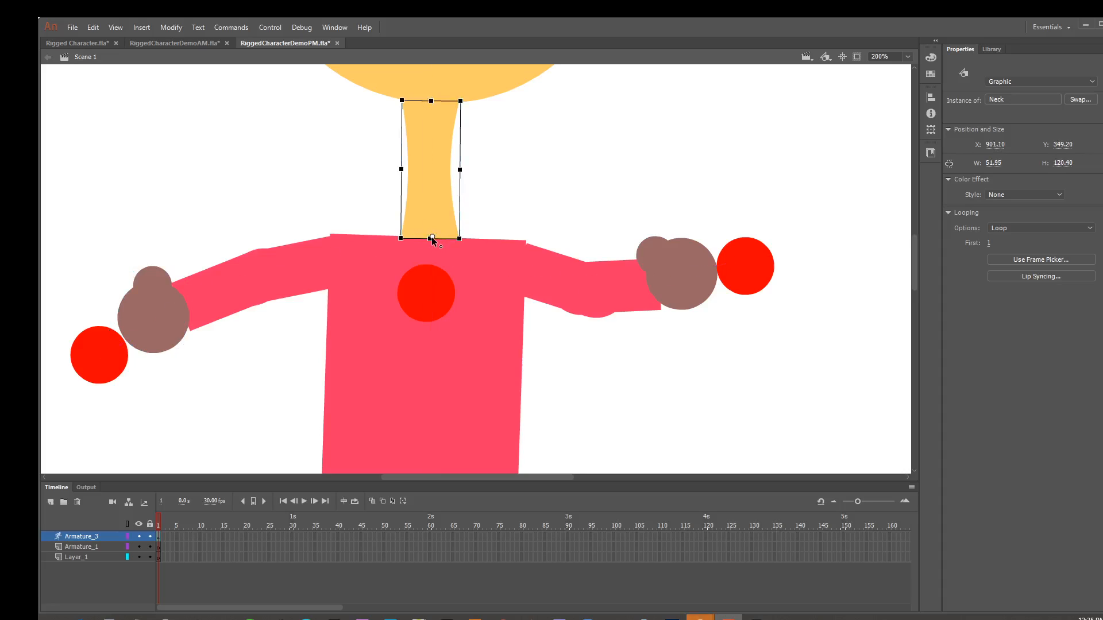
pyautogui.click(428, 94)
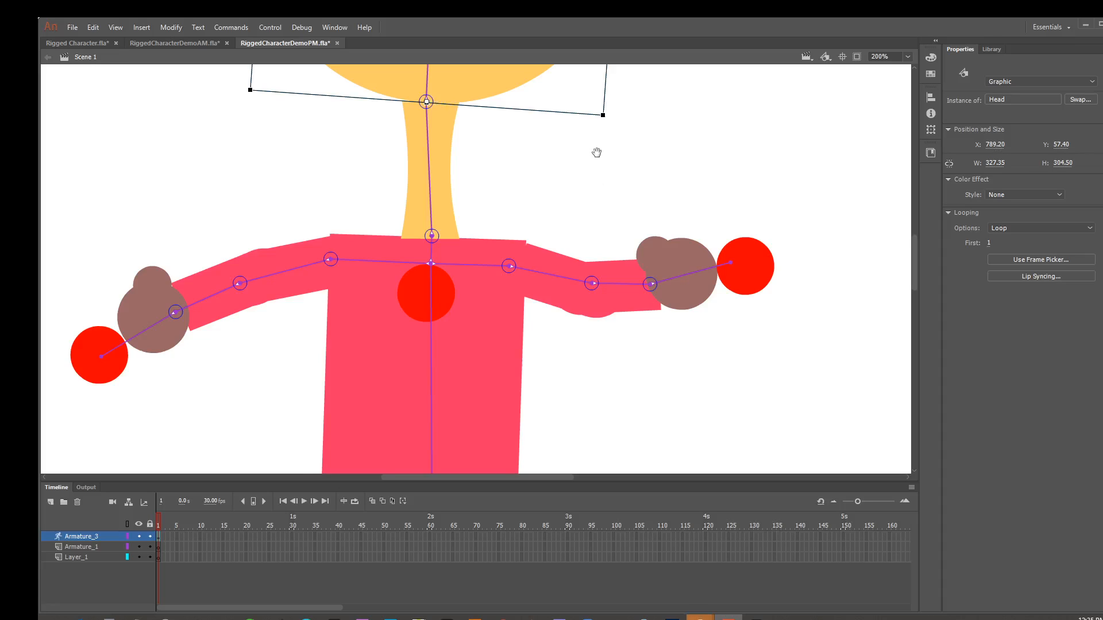
# - Test both arms by moving their hand nulls until the arms stretch out nearly level
pyautogui.moveTo(596, 153); pyautogui.dragTo(576, 258)
pyautogui.hotkey('ctrl', '1')
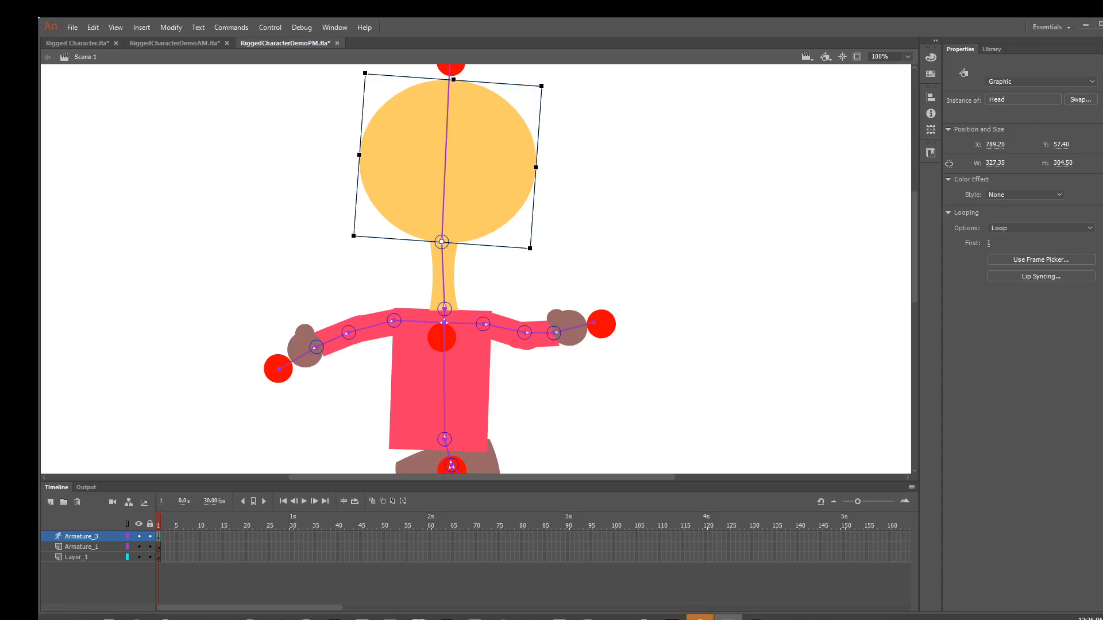
pyautogui.press('v')
pyautogui.moveTo(608, 325); pyautogui.dragTo(623, 342)
pyautogui.moveTo(253, 349); pyautogui.dragTo(212, 376)
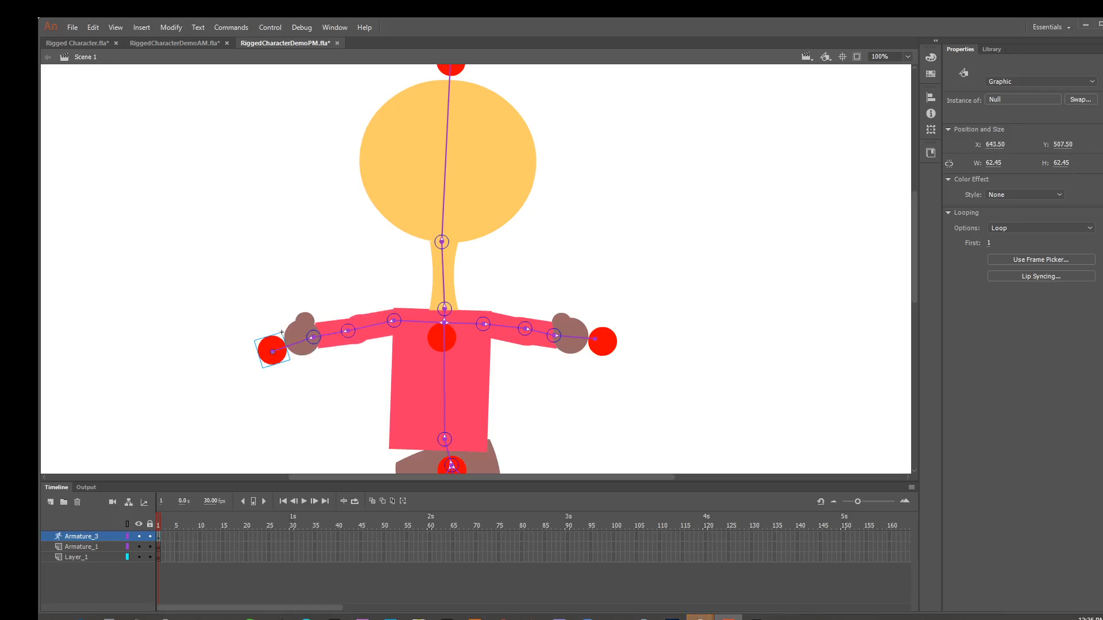
# - Move the lower arm's joint inward to the elbow on the arm at the drawing's left side
pyautogui.press('q')
pyautogui.click(331, 328)
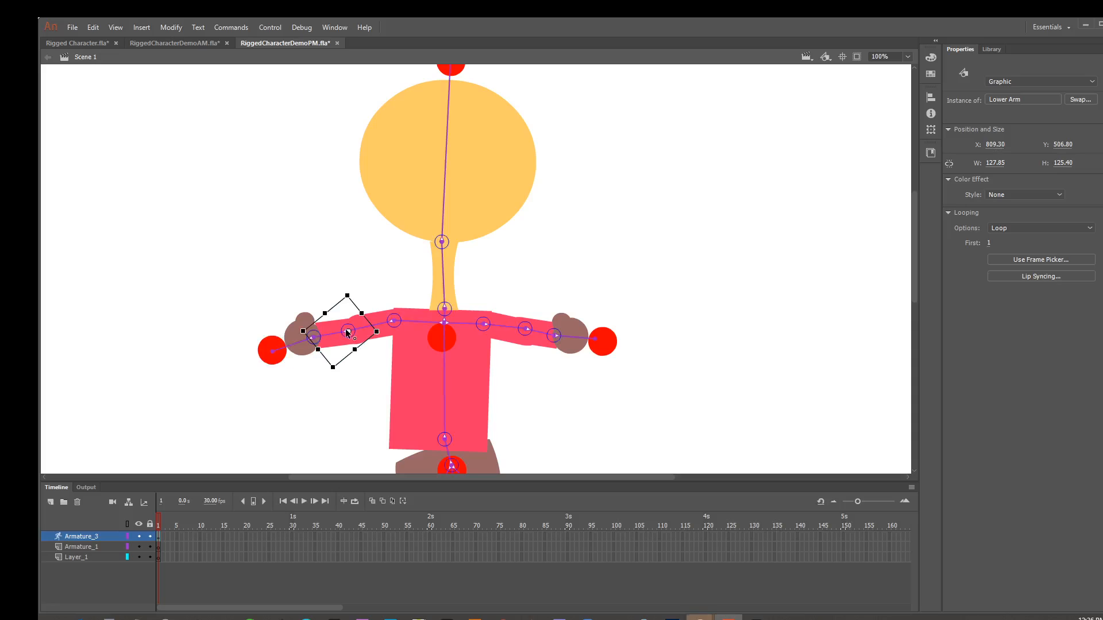
pyautogui.moveTo(347, 330); pyautogui.dragTo(364, 329)
pyautogui.press('v')
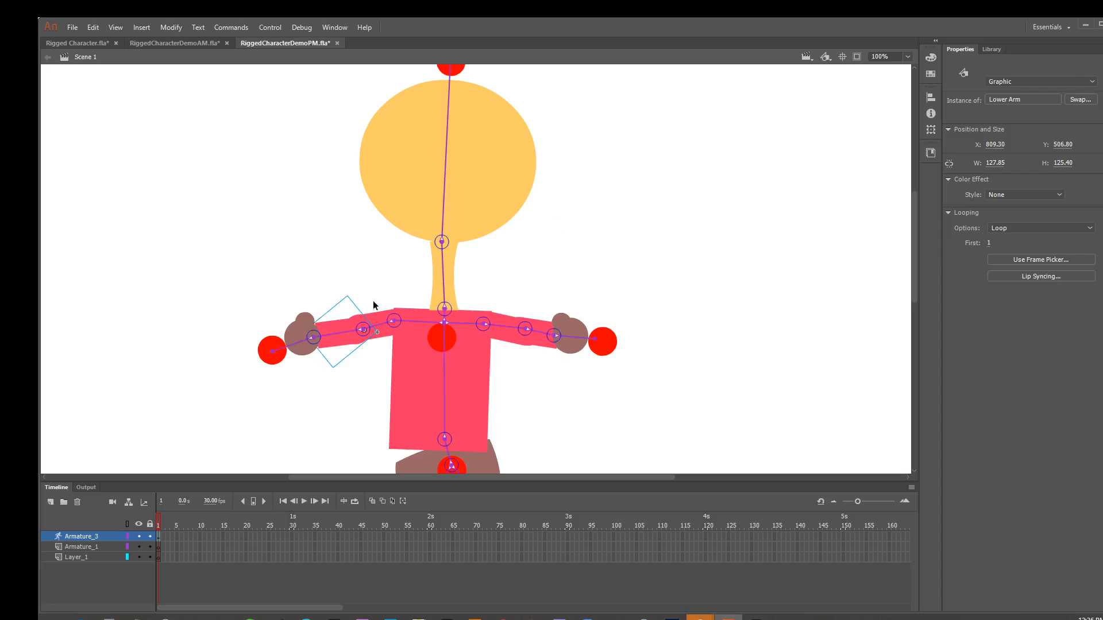
# - Test the adjusted arm by its hand null and lift the angled leg's foot by its toe null
pyautogui.moveTo(267, 357); pyautogui.dragTo(195, 341)
pyautogui.moveTo(358, 412); pyautogui.dragTo(275, 198)
pyautogui.moveTo(530, 422); pyautogui.dragTo(516, 381)
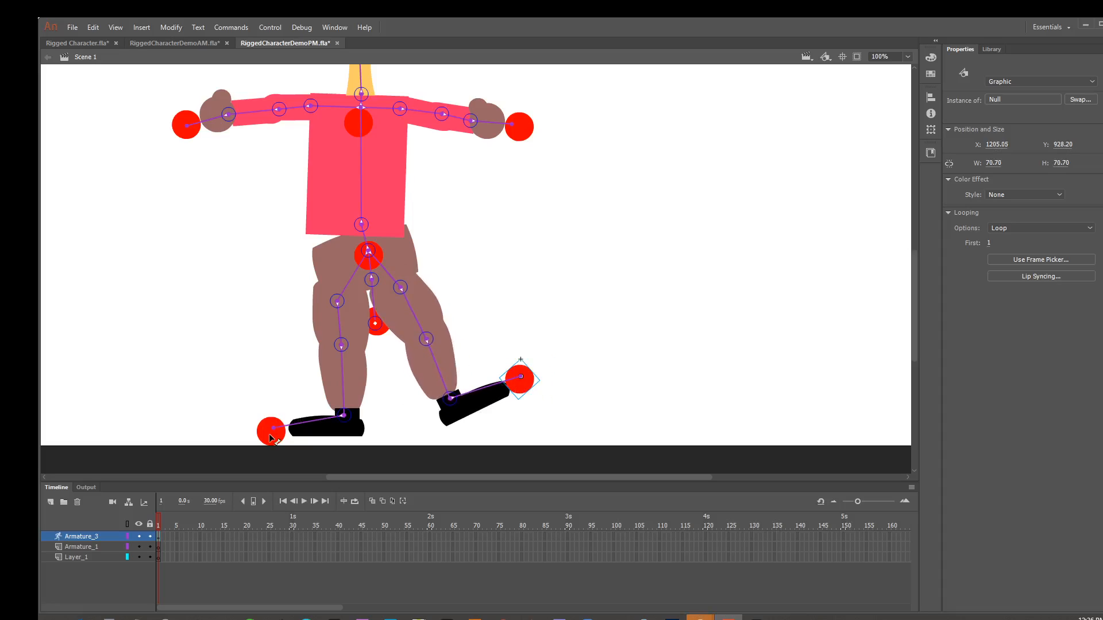
# - Test the rig by moving the toe null at the drawing's left side, the hips, the pelvis null and the chest
pyautogui.moveTo(271, 438); pyautogui.dragTo(217, 403)
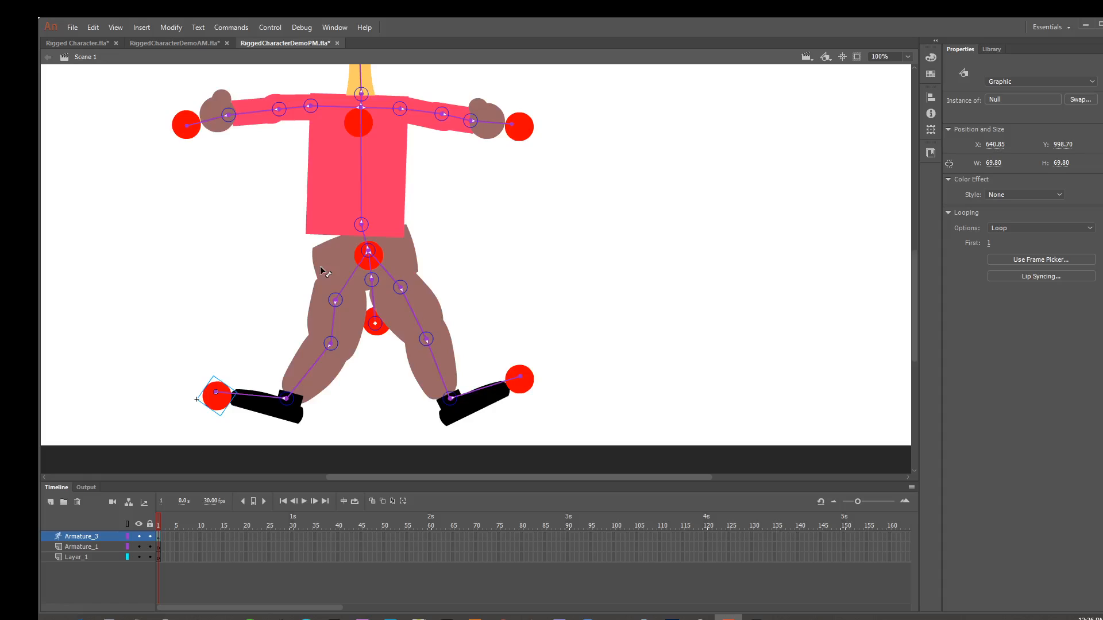
pyautogui.moveTo(322, 270); pyautogui.dragTo(325, 272)
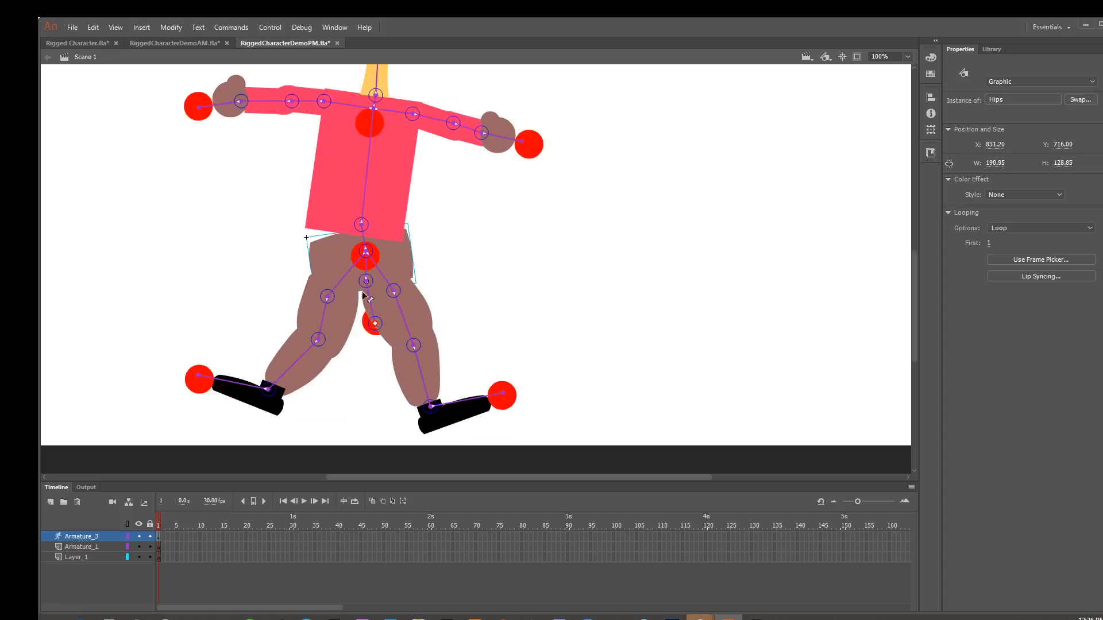
pyautogui.moveTo(370, 333); pyautogui.dragTo(369, 336)
pyautogui.moveTo(349, 153); pyautogui.dragTo(327, 155)
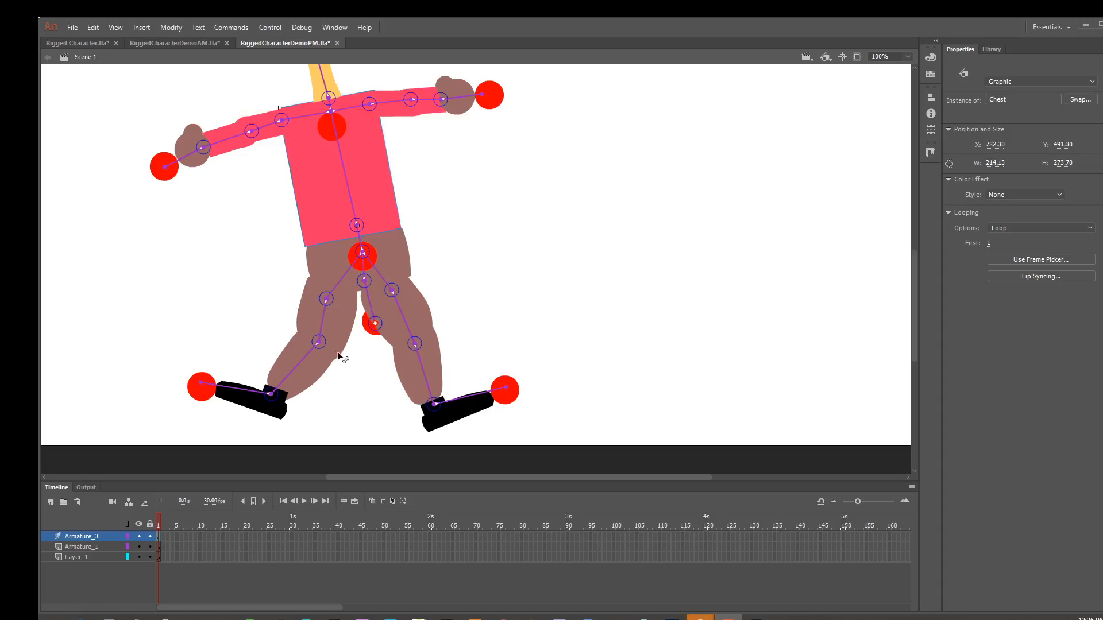
# - Check the rotation settings of the bones at the hips and lower the foot at the drawing's left side by its toe null
pyautogui.click(365, 259)
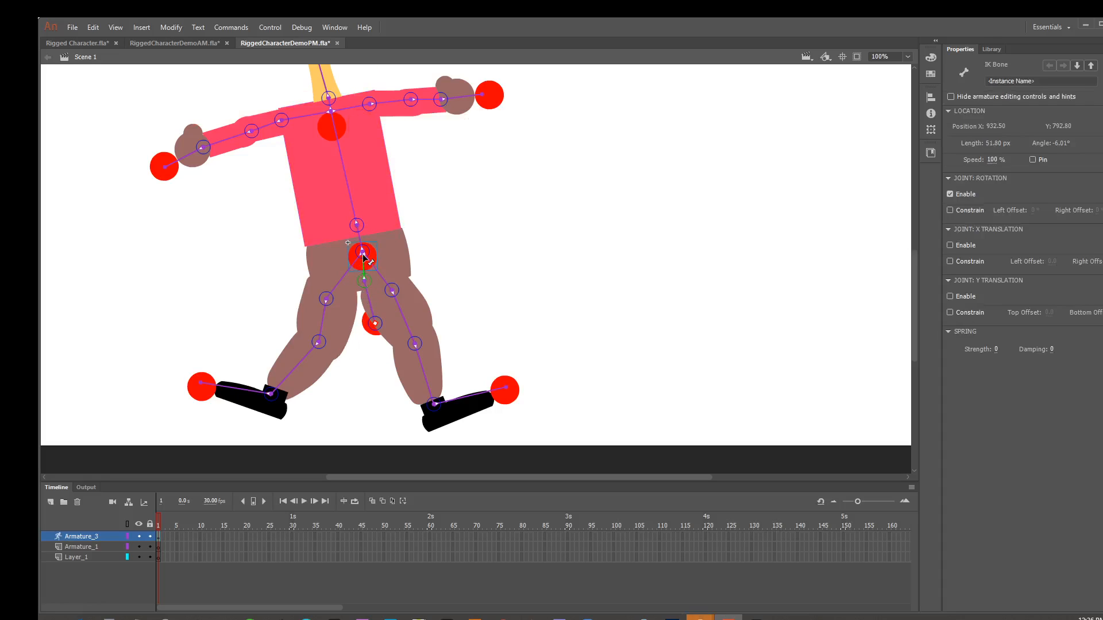
pyautogui.click(369, 255)
pyautogui.click(950, 194)
pyautogui.moveTo(207, 386); pyautogui.dragTo(241, 430)
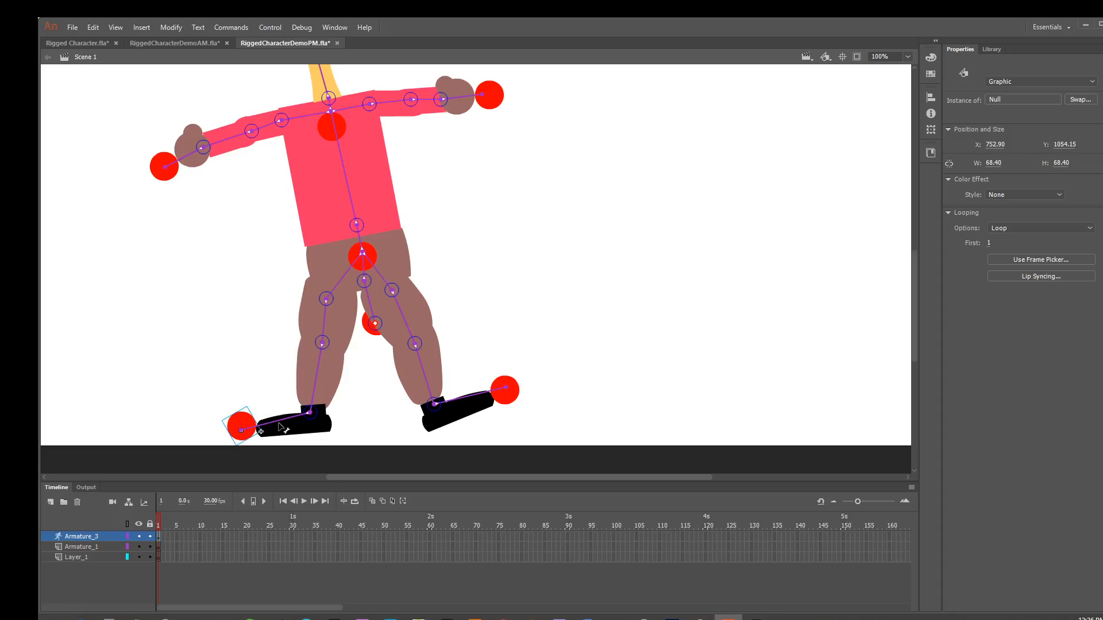
# - Constrain the rotation of the lower leg's joint at the drawing's left side and test the knee by the toe null
pyautogui.click(325, 352)
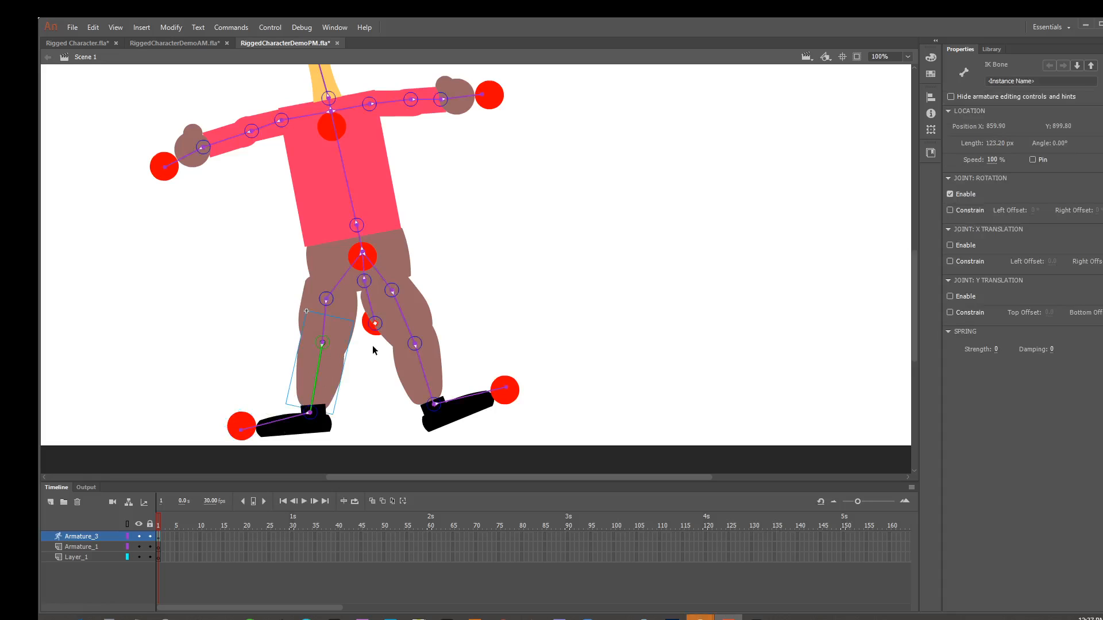
pyautogui.click(950, 210)
pyautogui.moveTo(240, 429); pyautogui.dragTo(177, 319)
pyautogui.moveTo(216, 360); pyautogui.dragTo(250, 434)
# - Constrain the X translation of the foot's and upper leg's joints on the leg at the drawing's left side
pyautogui.click(320, 414)
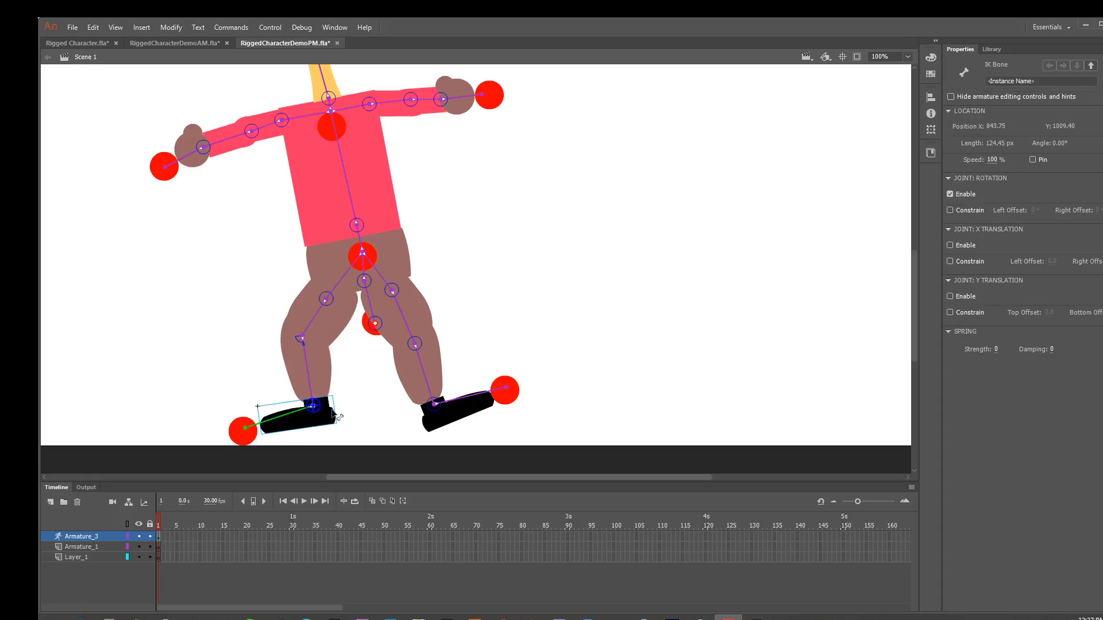
pyautogui.click(954, 263)
pyautogui.click(330, 303)
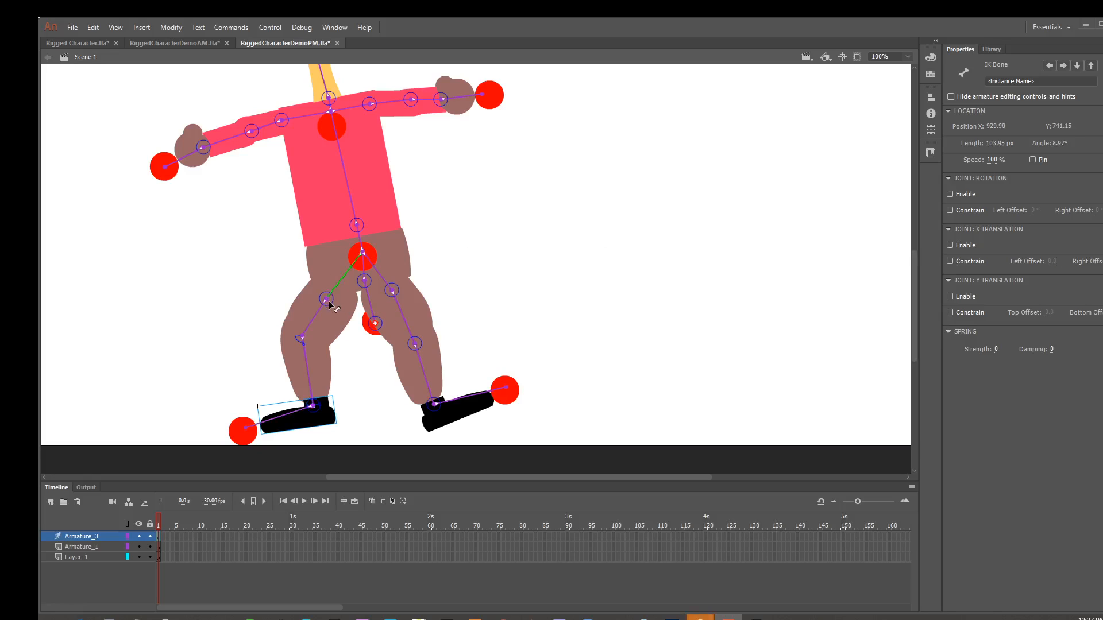
pyautogui.click(329, 304)
# - Try posing the constrained leg by its toe null and foot, and undo the test moves
pyautogui.moveTo(246, 431); pyautogui.dragTo(155, 440)
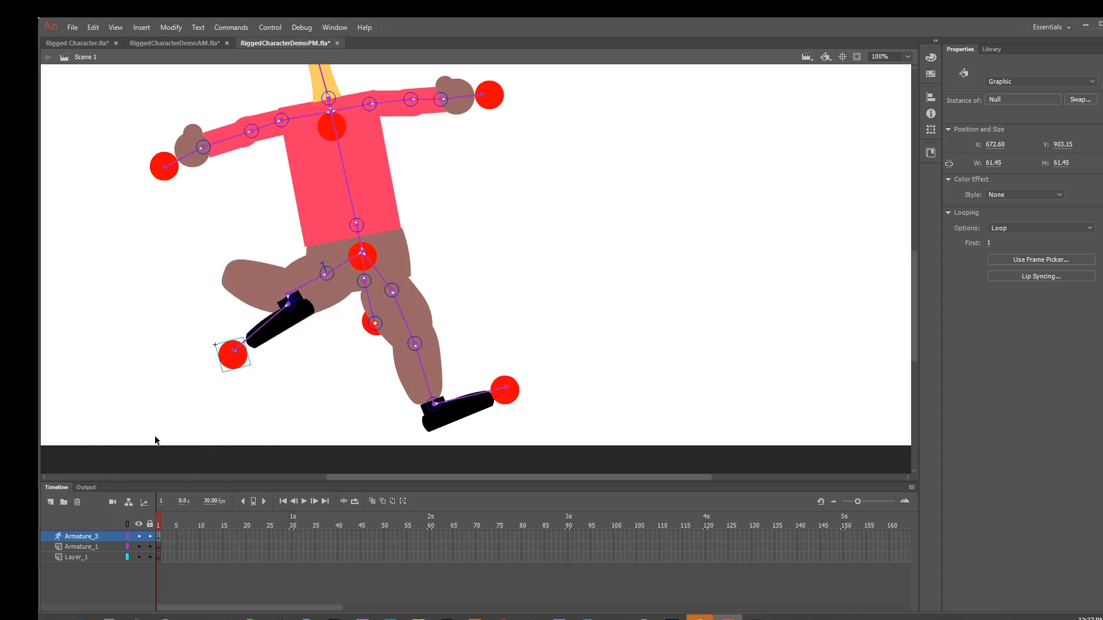
pyautogui.moveTo(299, 324); pyautogui.dragTo(297, 403)
pyautogui.hotkey('ctrl', 'z')
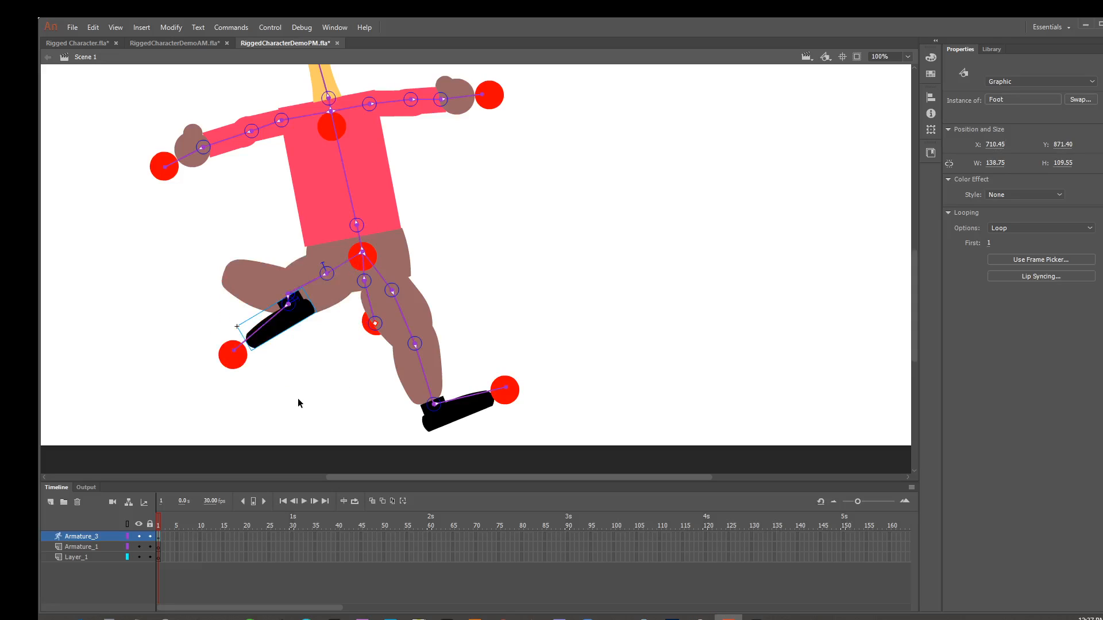
pyautogui.hotkey('ctrl', 'z')
pyautogui.hotkey('ctrl', 'z')
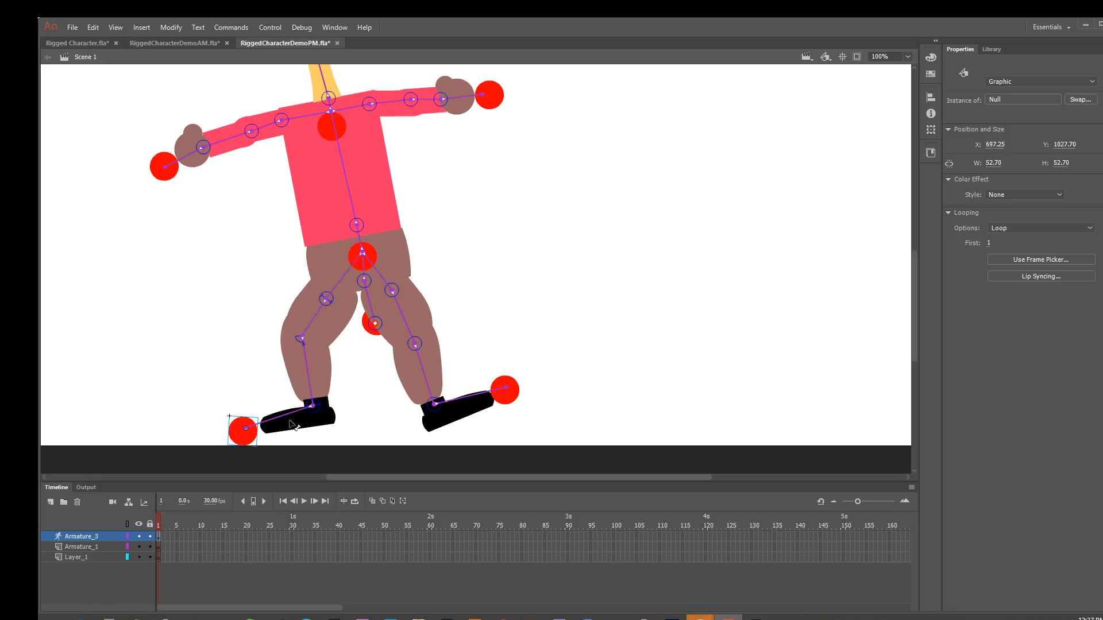
# - Move the toe null slightly outward and remove the rotation constraint from the lower leg's joint at the drawing's left side
pyautogui.click(302, 425)
pyautogui.moveTo(246, 435); pyautogui.dragTo(201, 415)
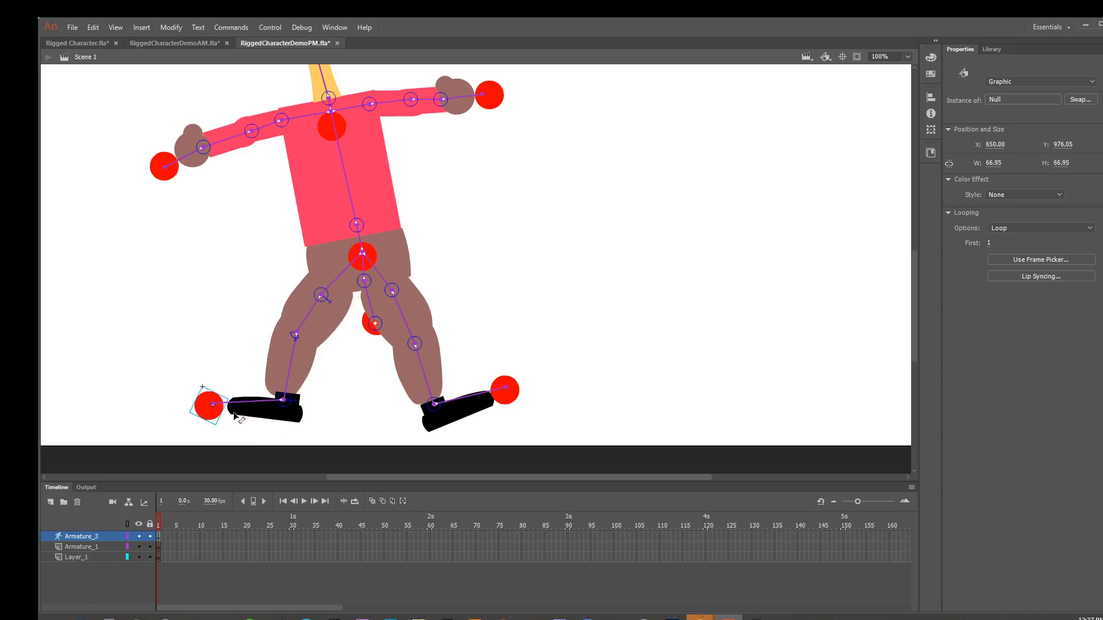
pyautogui.click(296, 345)
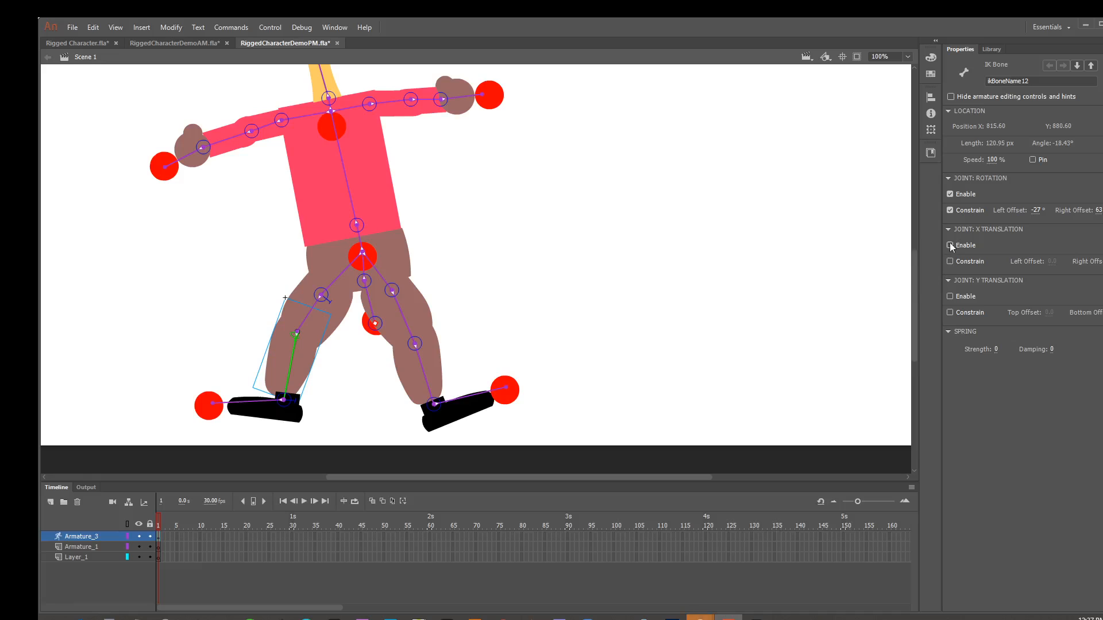
pyautogui.click(950, 210)
pyautogui.moveTo(223, 411); pyautogui.dragTo(170, 419)
pyautogui.hotkey('ctrl', 'z')
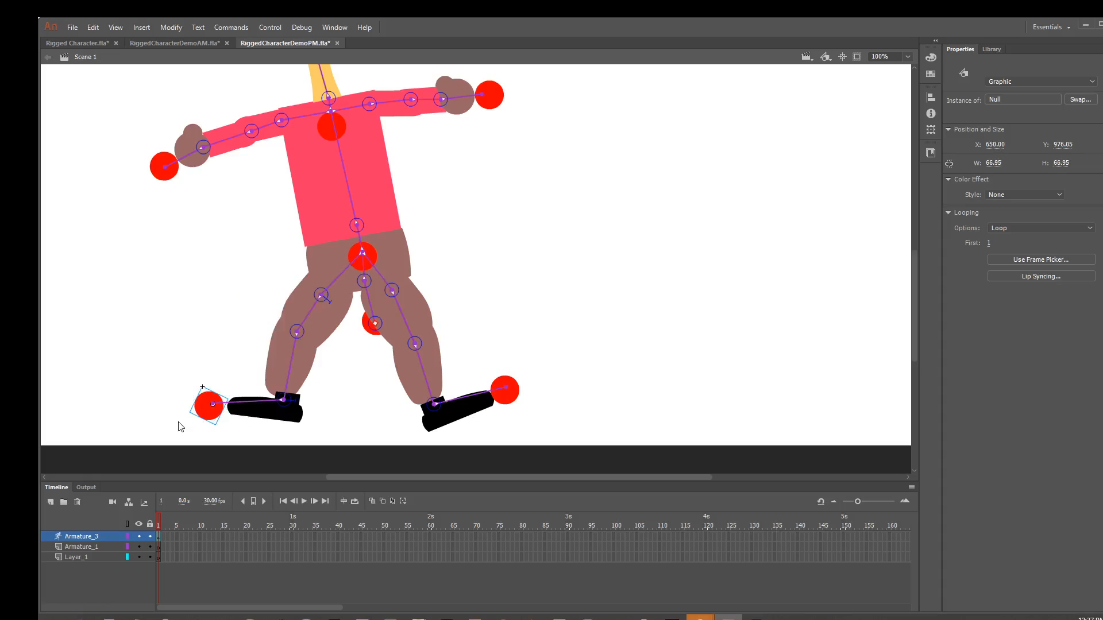
# - Adjust the upper leg joint's translation limits at the drawing's left side, test them by the toe null and undo the test pose
pyautogui.click(313, 366)
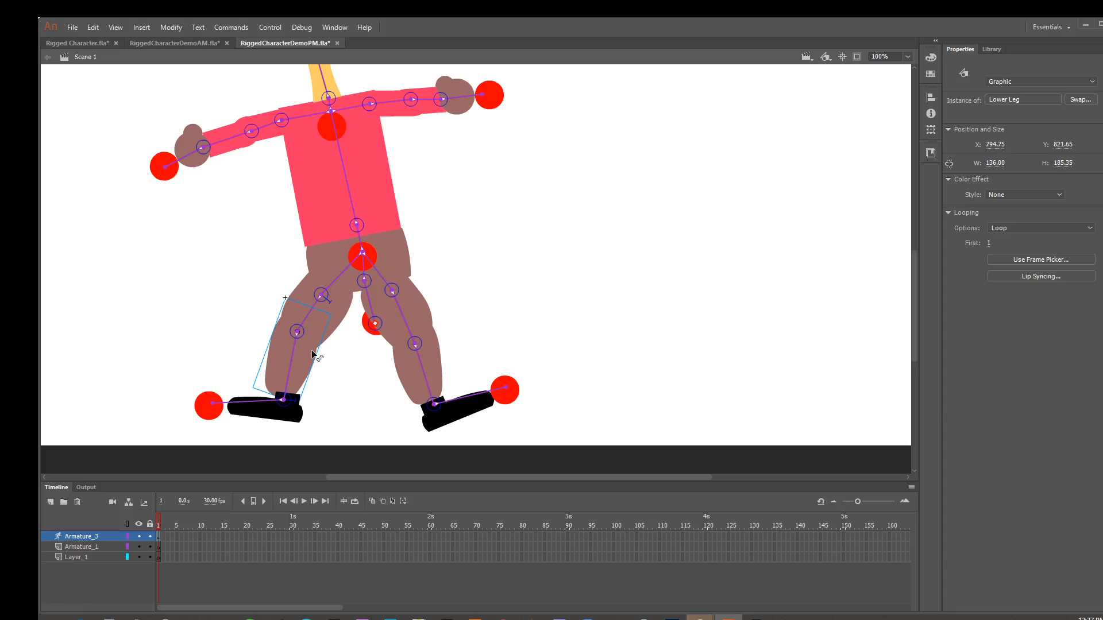
pyautogui.click(302, 338)
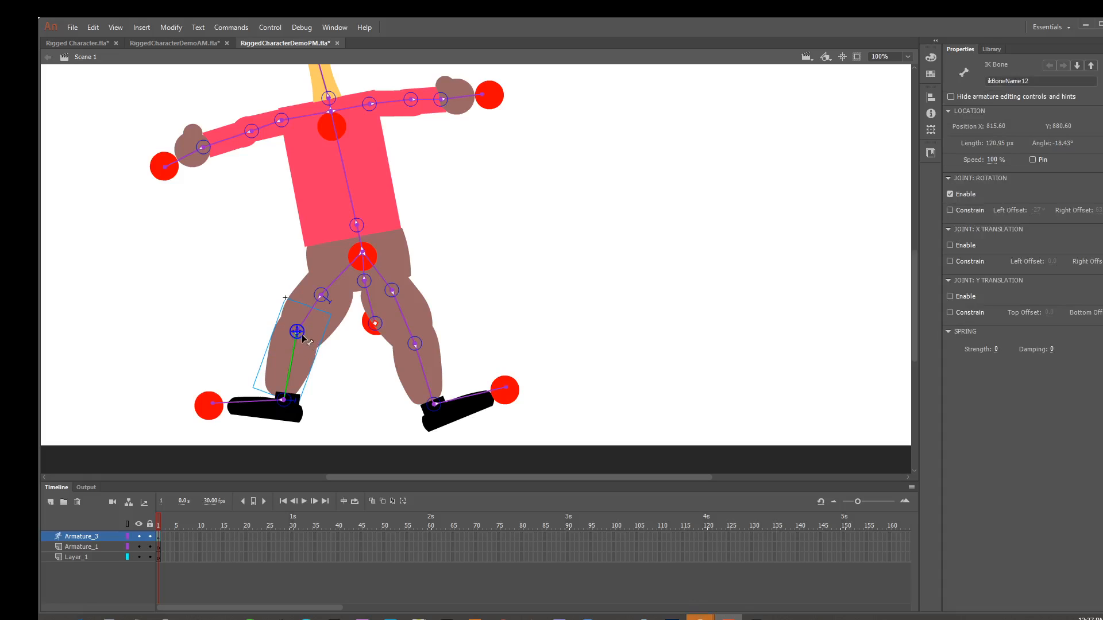
pyautogui.click(320, 306)
pyautogui.moveTo(218, 413); pyautogui.dragTo(152, 411)
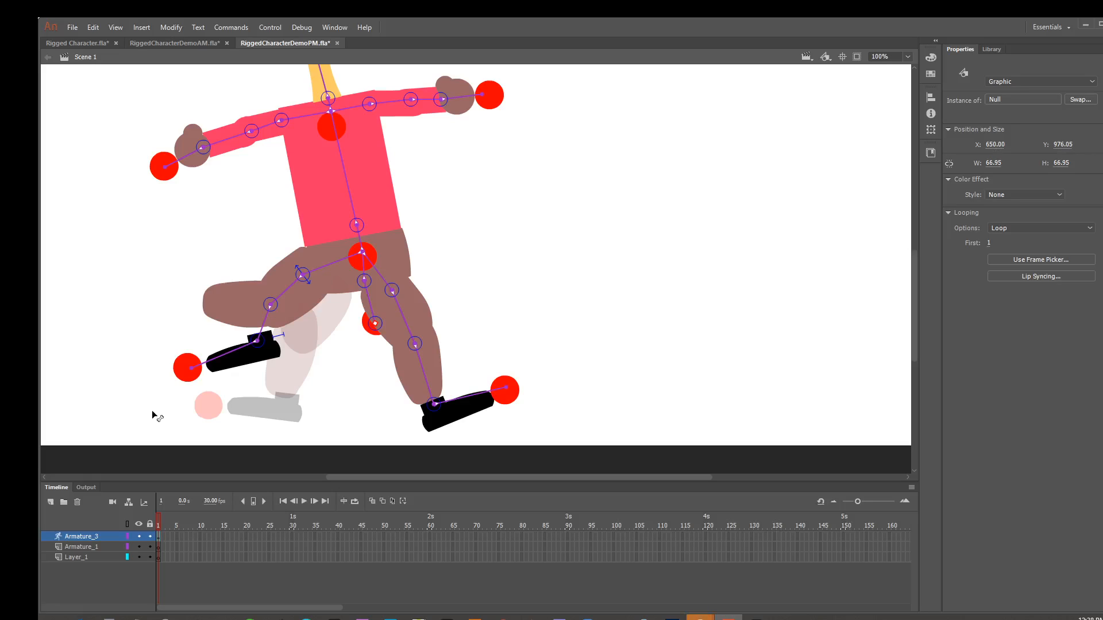
pyautogui.moveTo(154, 415); pyautogui.dragTo(244, 481)
pyautogui.hotkey('ctrl', 'z')
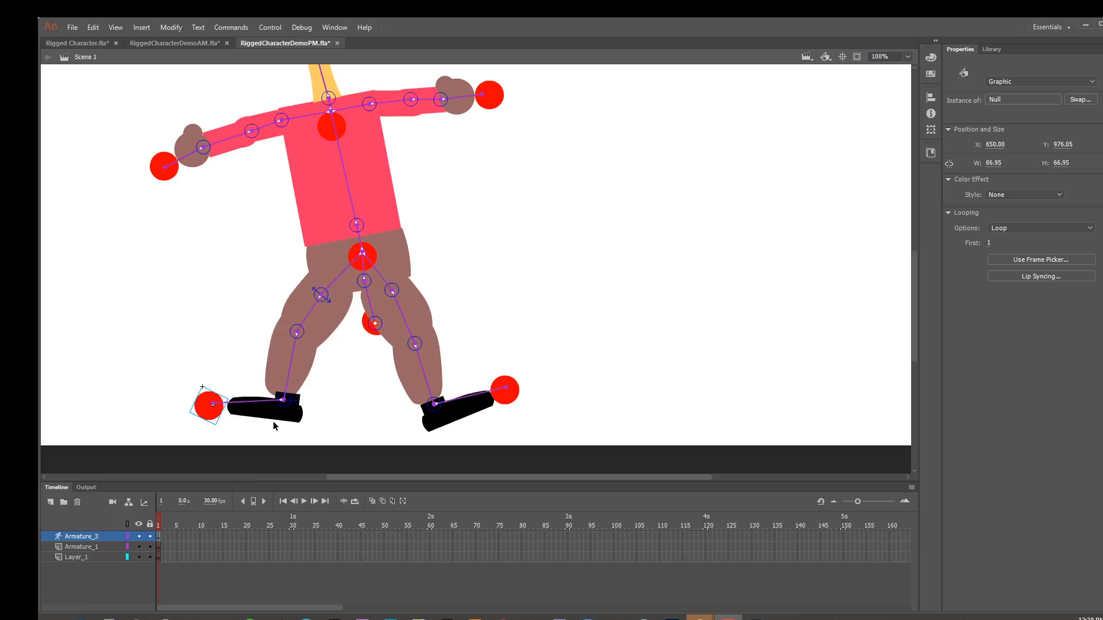
# - Constrain the X translation of the lower leg's joint at the drawing's left side, test it by the toe null and undo the test pose
pyautogui.click(303, 346)
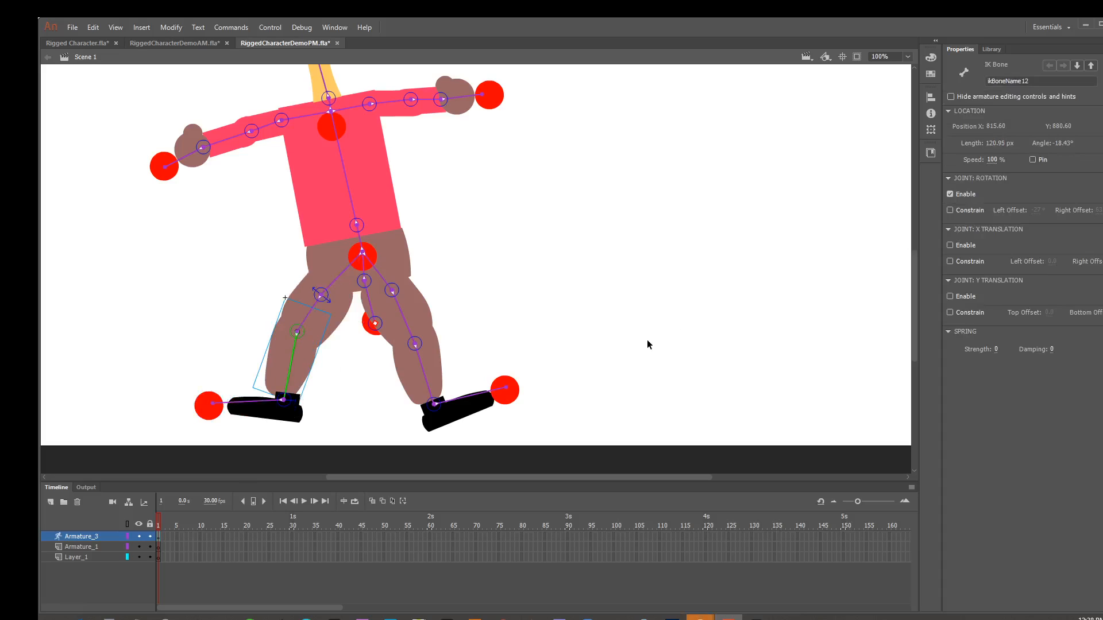
pyautogui.click(949, 262)
pyautogui.moveTo(209, 406); pyautogui.dragTo(184, 446)
pyautogui.hotkey('ctrl', 'z')
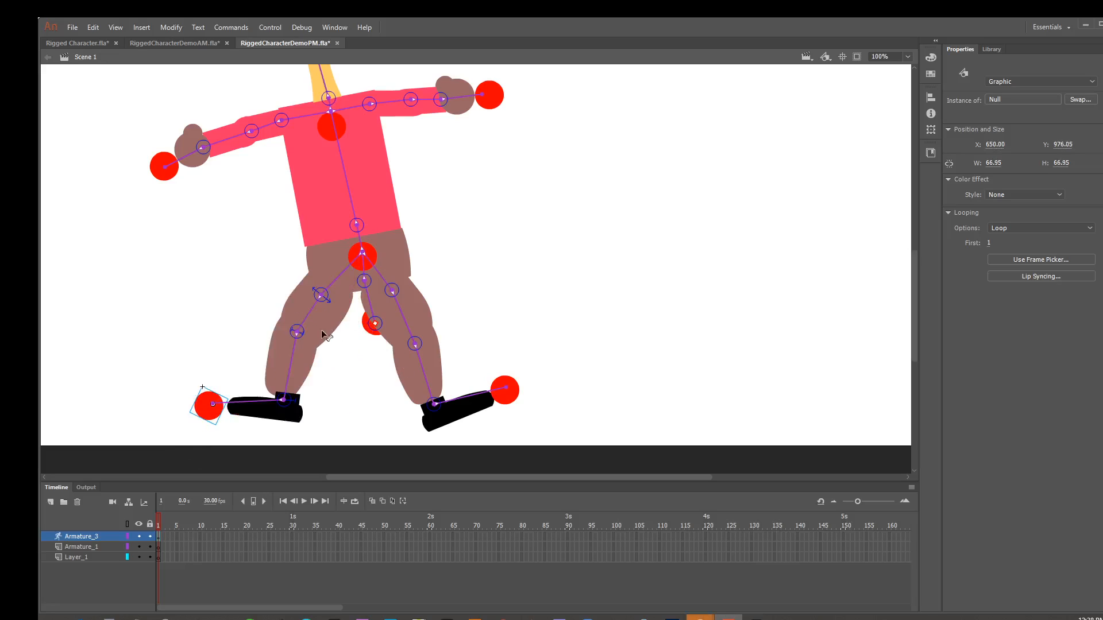
pyautogui.click(306, 340)
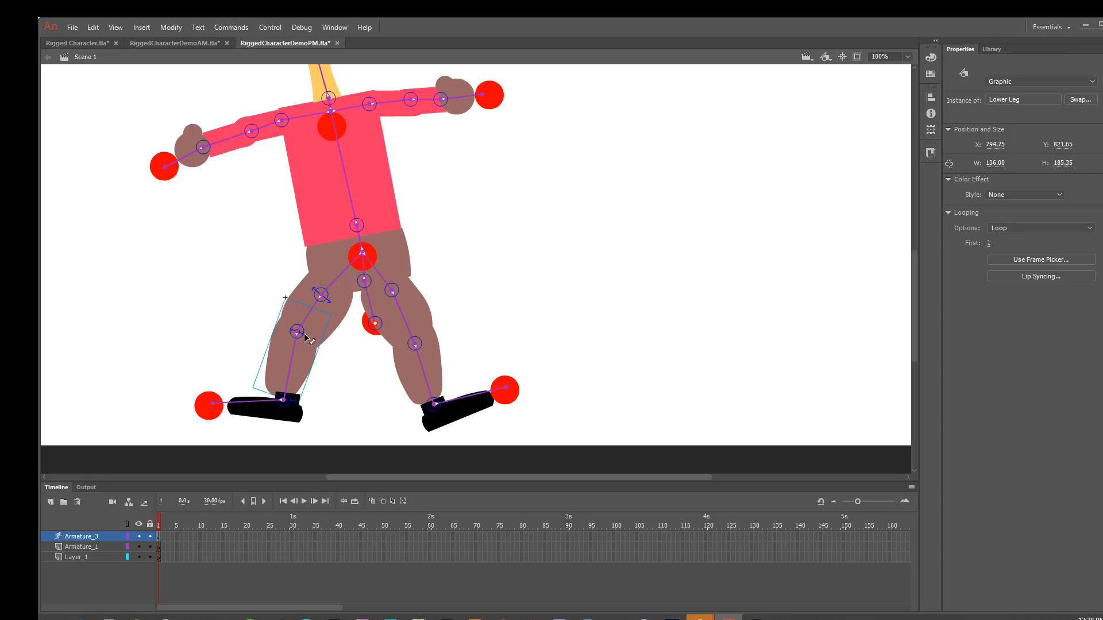
pyautogui.click(305, 338)
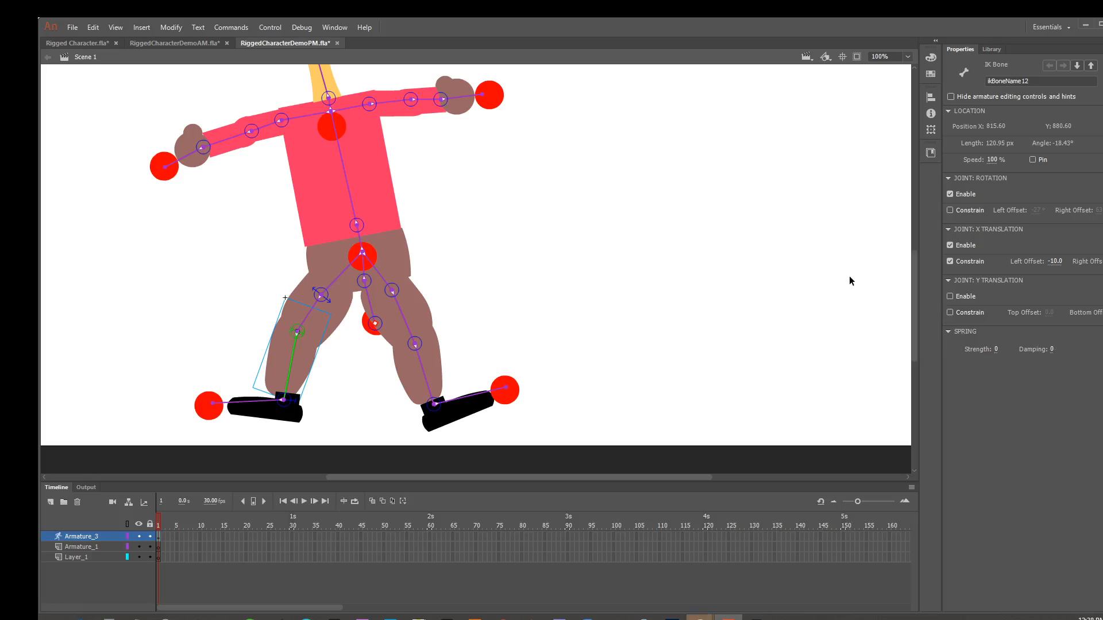
# - Insert a pose at frame 15 of Armature_3, lowering the hand at the drawing's right side and raising the opposite hand by their nulls
pyautogui.hotkey('ctrl', '-')
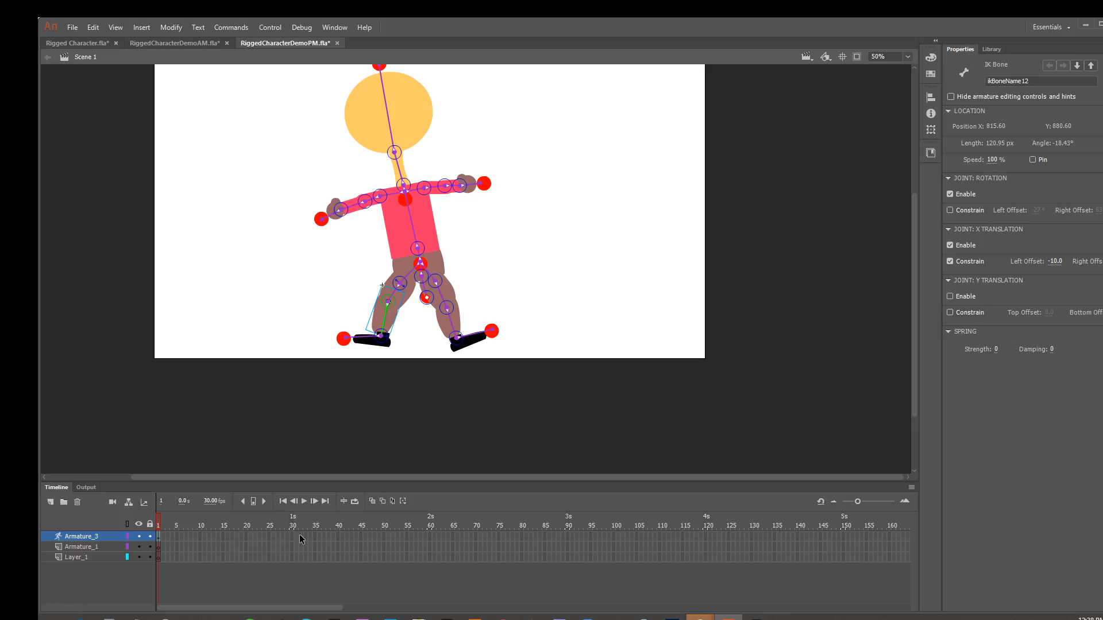
pyautogui.click(223, 536)
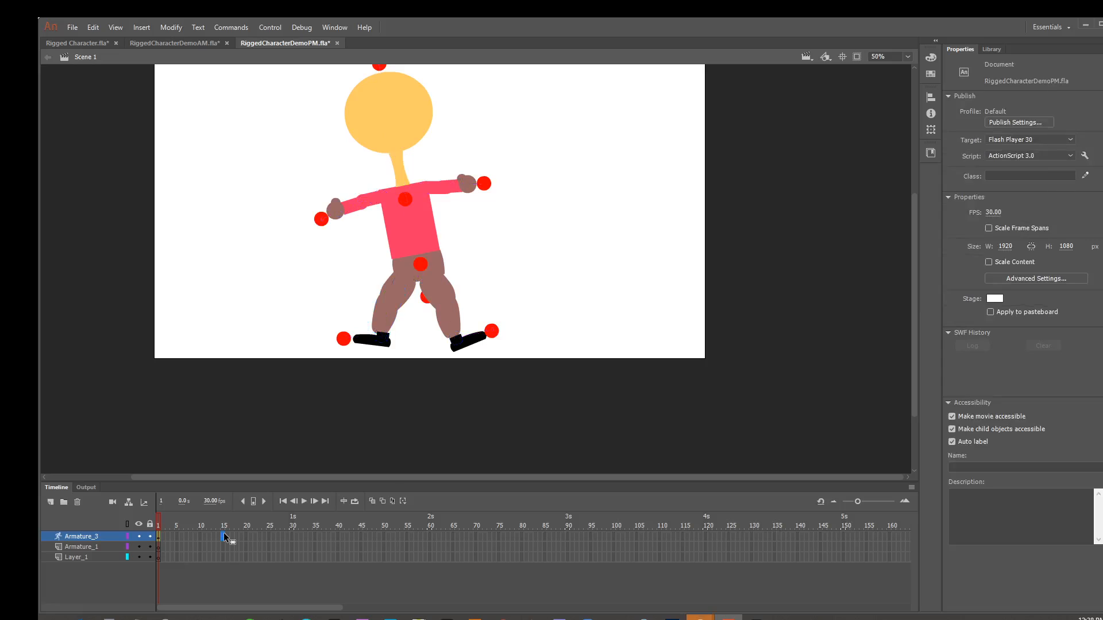
pyautogui.rightClick(223, 537)
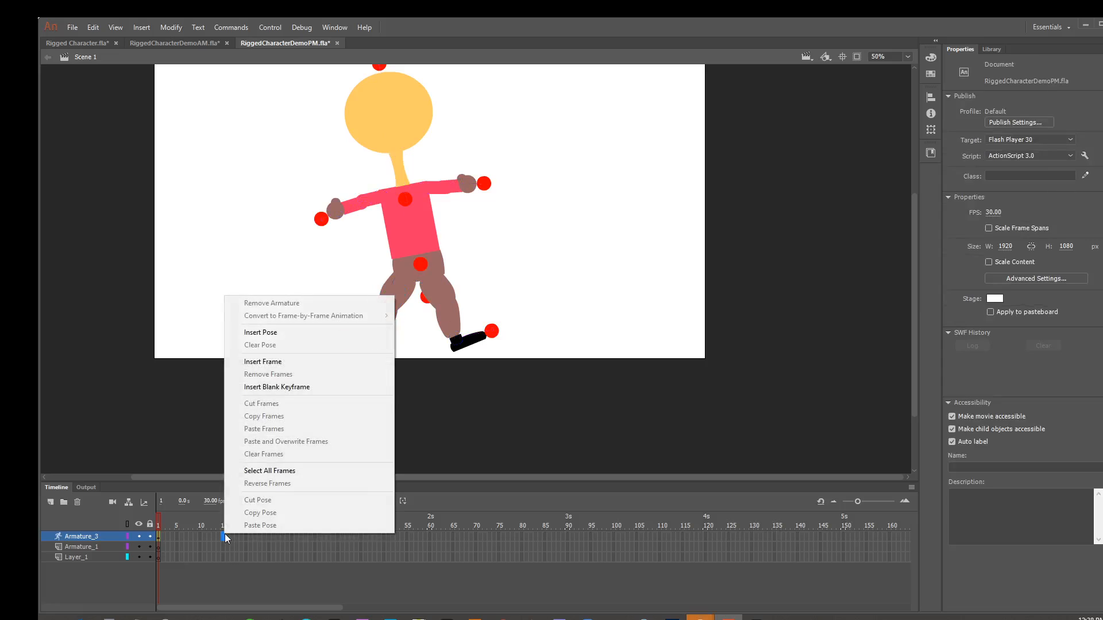
pyautogui.click(262, 335)
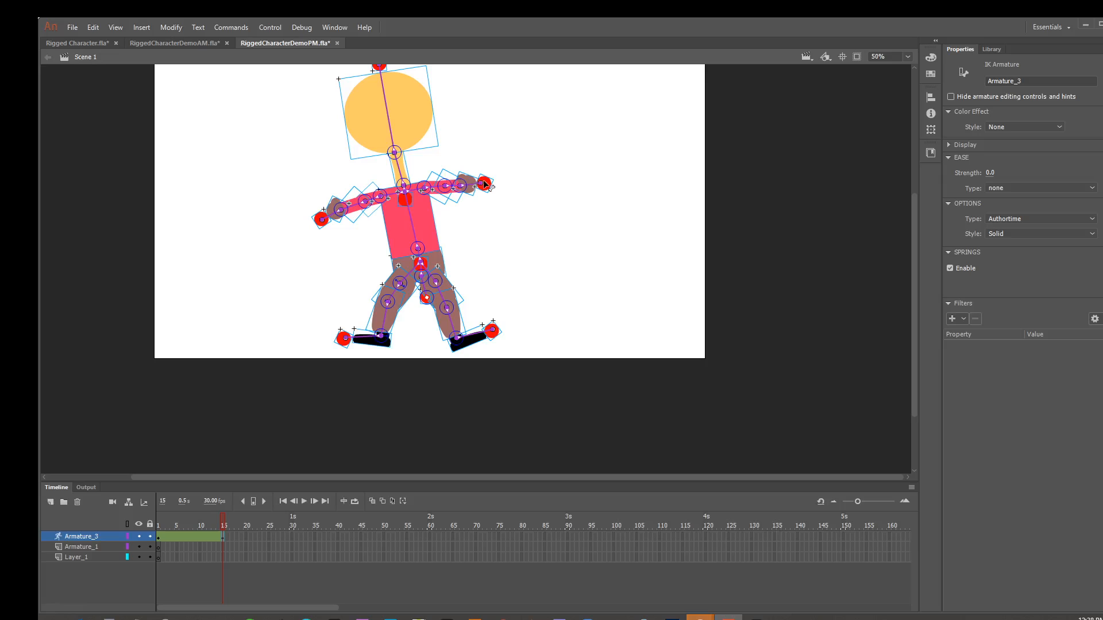
pyautogui.moveTo(484, 184); pyautogui.dragTo(485, 236)
pyautogui.moveTo(315, 218); pyautogui.dragTo(335, 172)
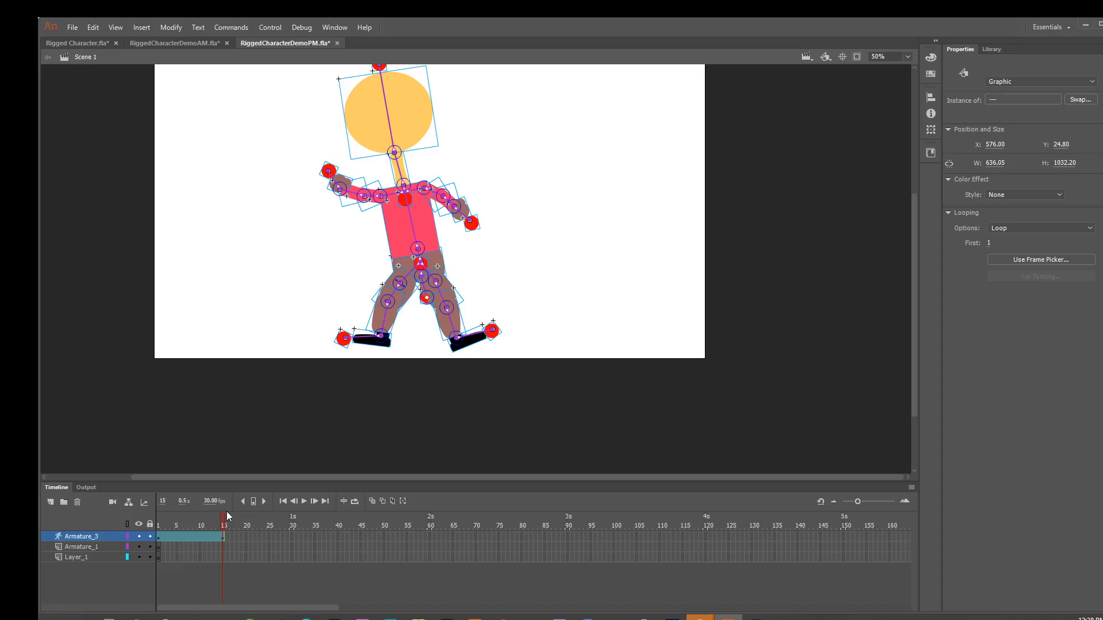
# - Pose the armature at frame 8 with the hand at the drawing's left side lowered, and play back the animation
pyautogui.moveTo(224, 521); pyautogui.dragTo(192, 522)
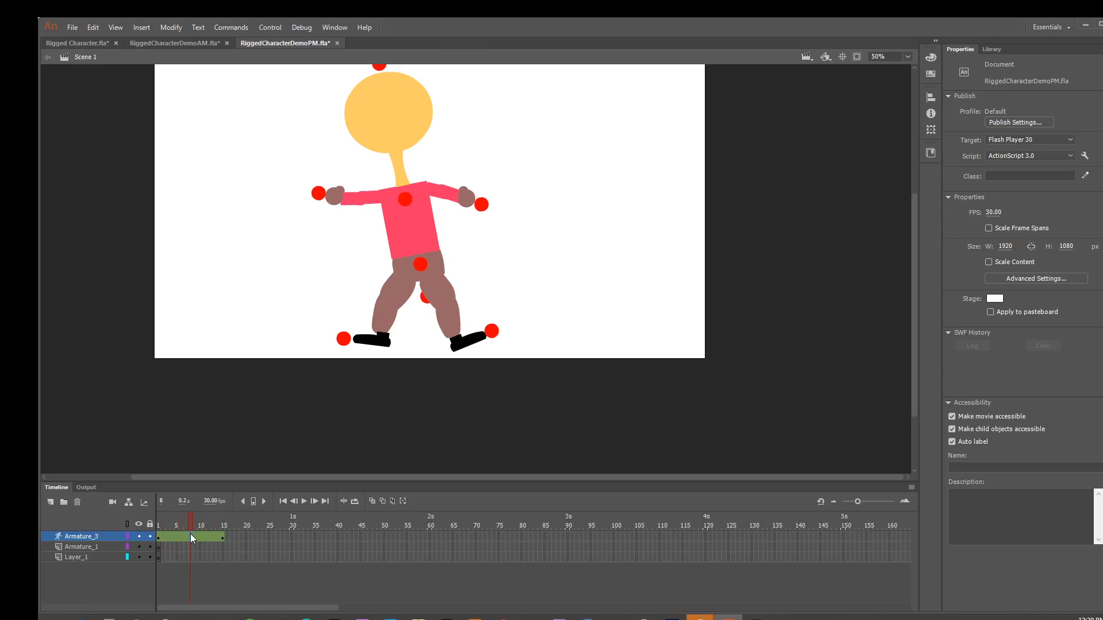
pyautogui.click(191, 535)
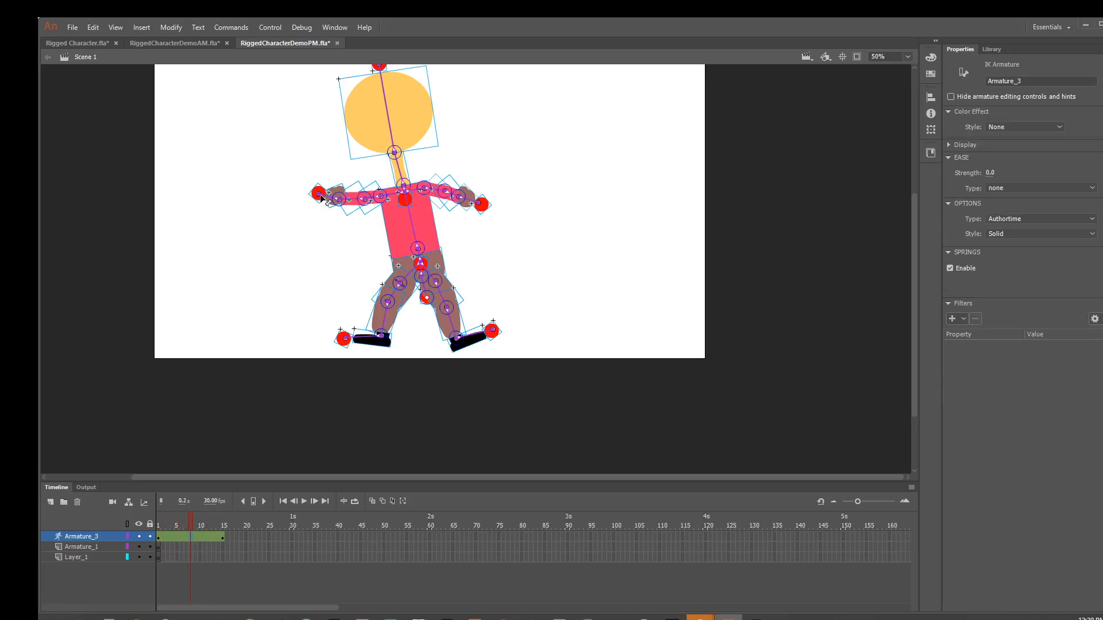
pyautogui.moveTo(320, 198); pyautogui.dragTo(330, 232)
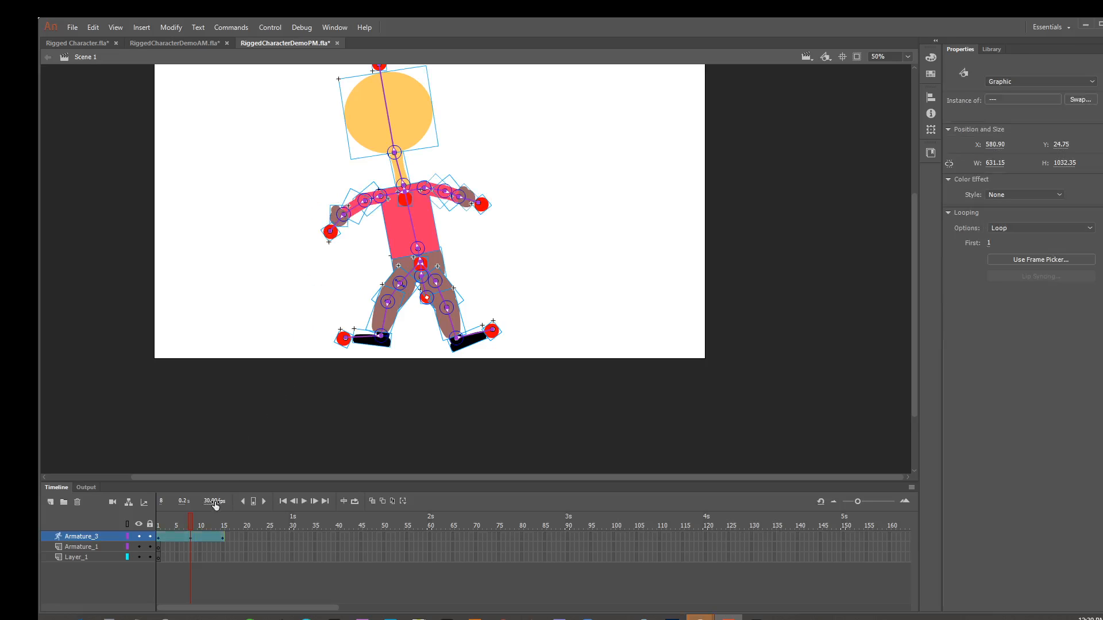
pyautogui.press('Return')
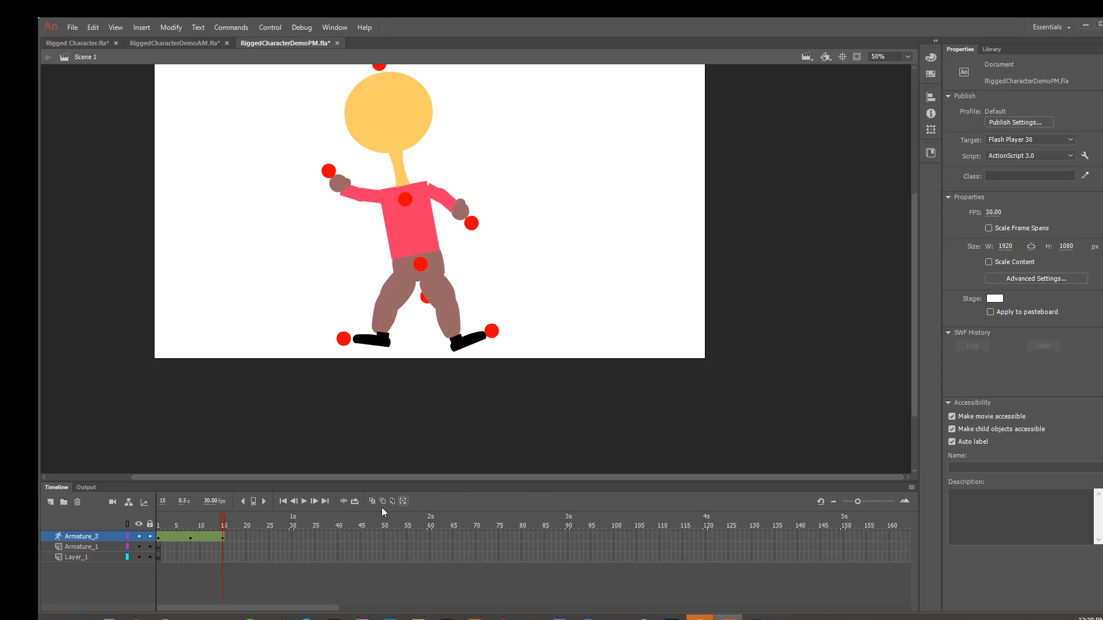
# - Insert a pose at frame 30, lowering the hand at the drawing's left side and raising the opposite hand by their nulls
pyautogui.rightClick(291, 534)
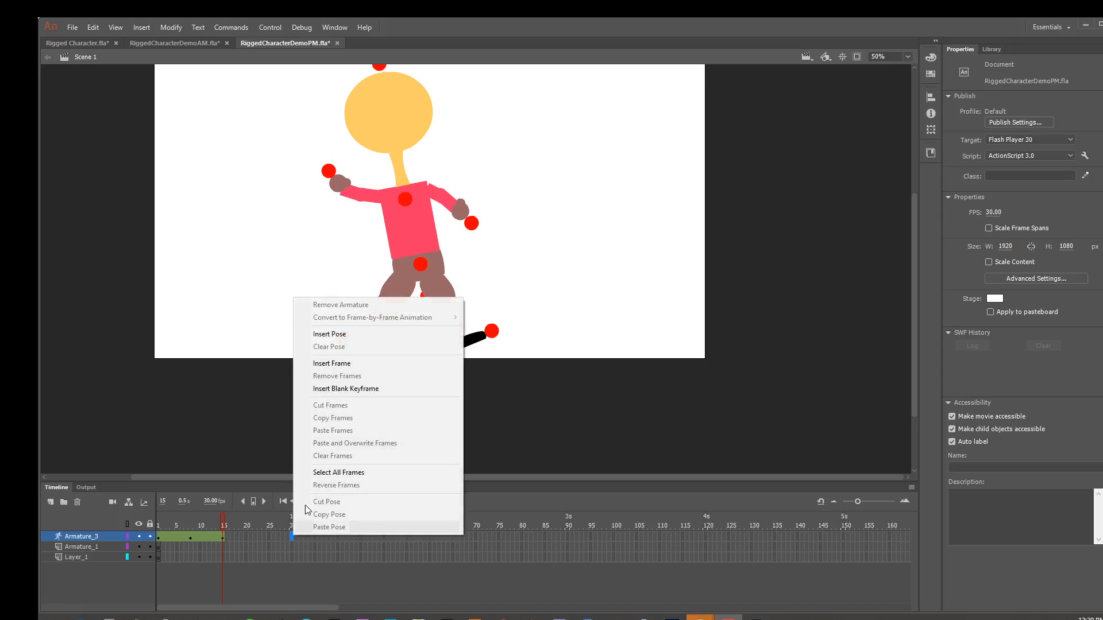
pyautogui.click(343, 335)
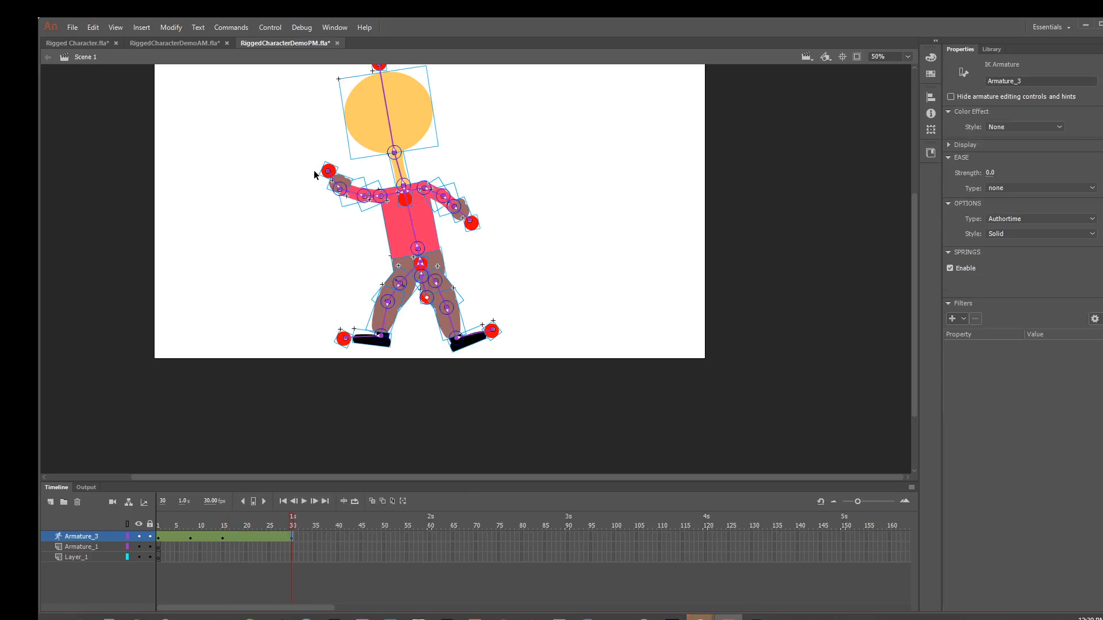
pyautogui.moveTo(329, 172); pyautogui.dragTo(326, 275)
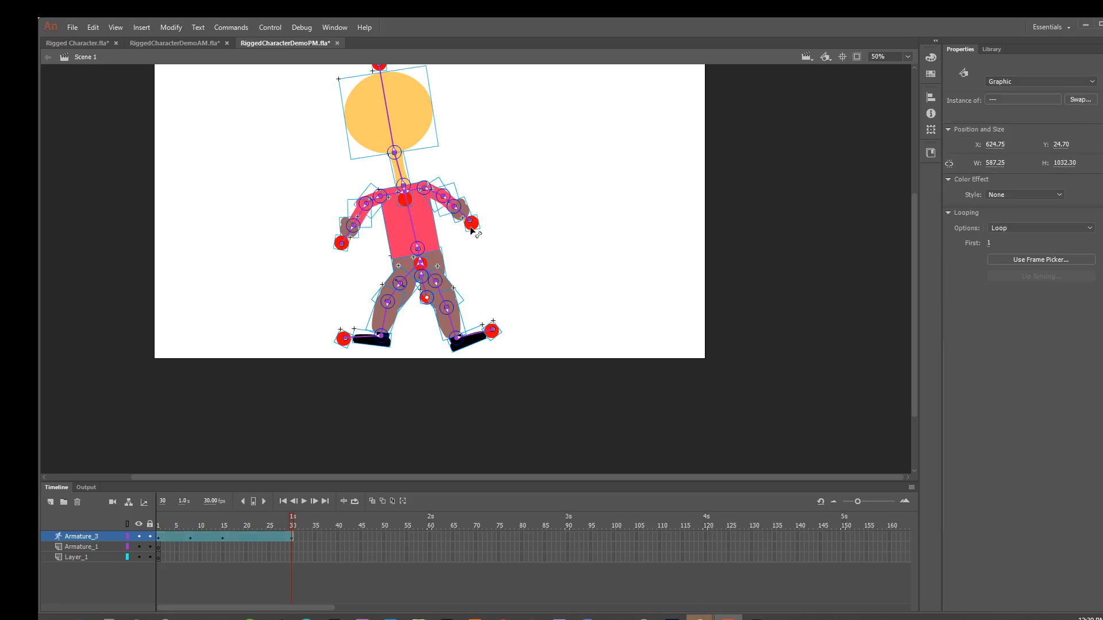
pyautogui.moveTo(481, 227); pyautogui.dragTo(527, 130)
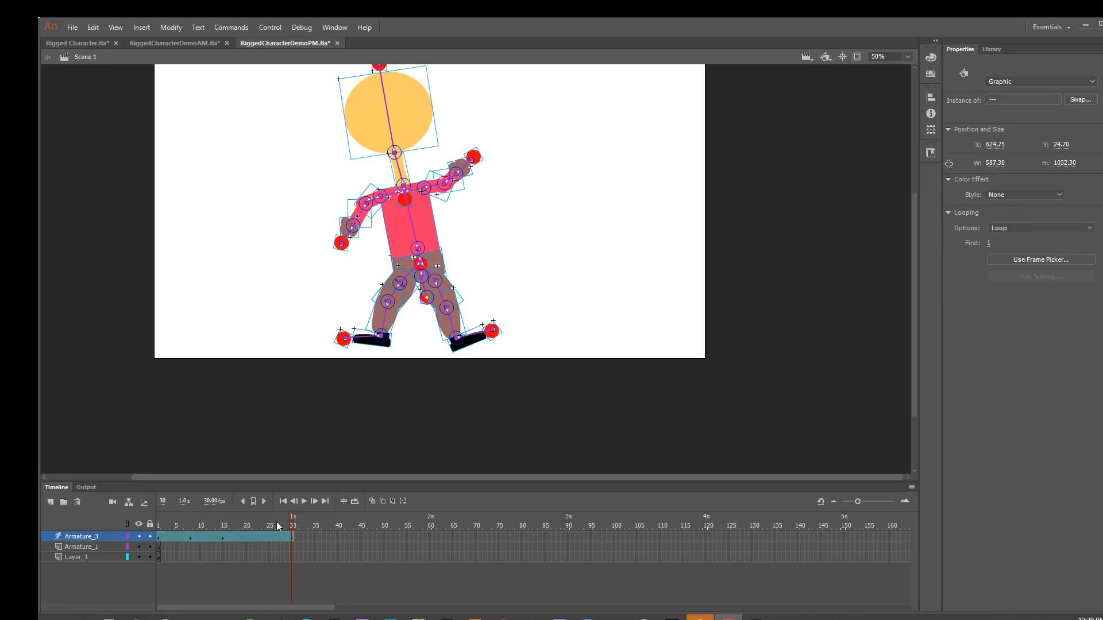
# - Scrub the armature animation from frame 30 back to frame 1 to review the poses
pyautogui.moveTo(292, 521); pyautogui.dragTo(315, 515)
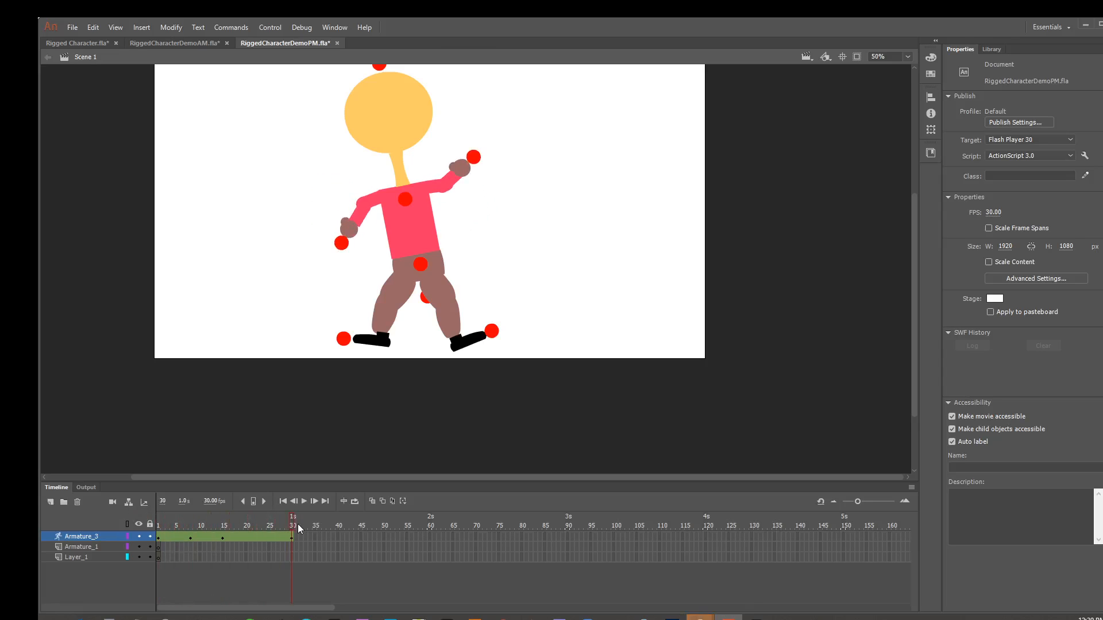
pyautogui.moveTo(294, 521); pyautogui.dragTo(126, 509)
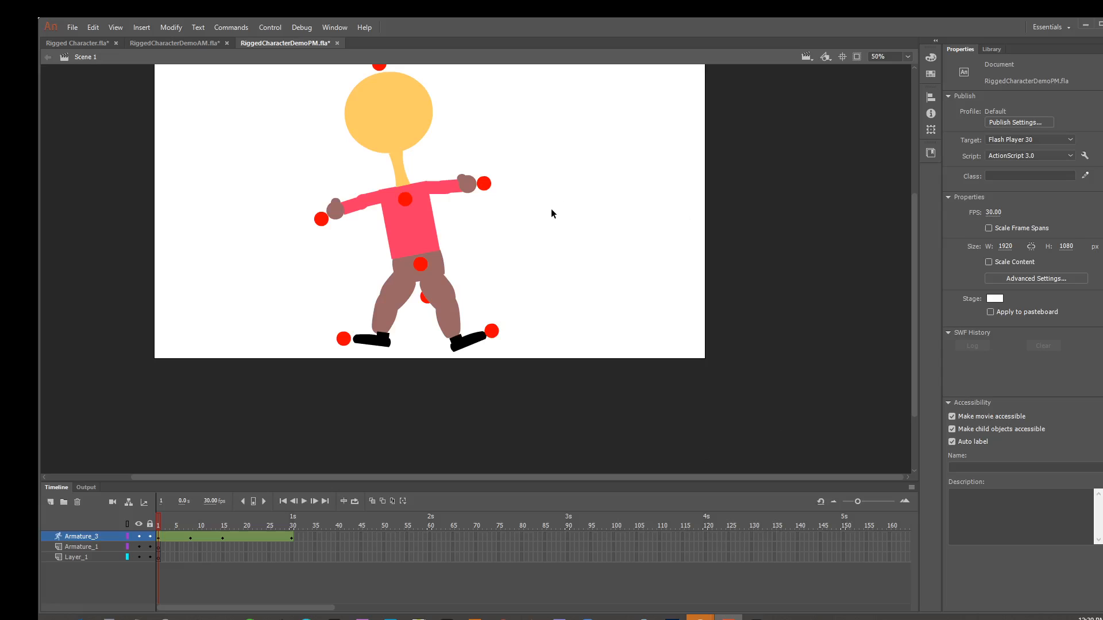
pyautogui.press('space')
pyautogui.moveTo(552, 214); pyautogui.dragTo(573, 256)
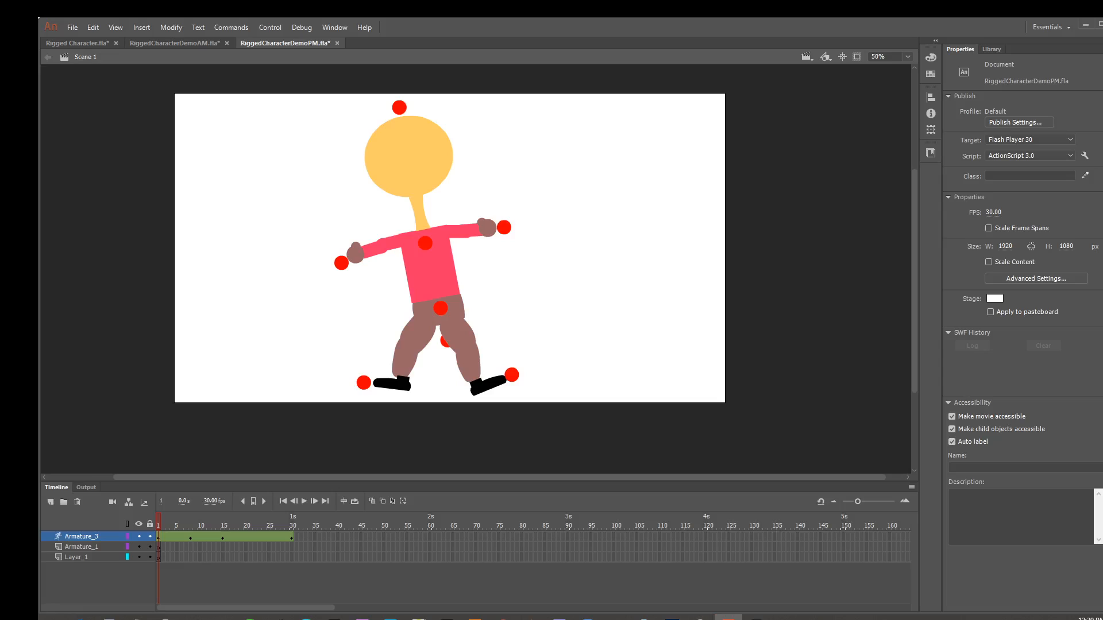
# - Add a camera to the scene and insert a Camera keyframe at frame 15 with the zoom at 143%
pyautogui.press('c')
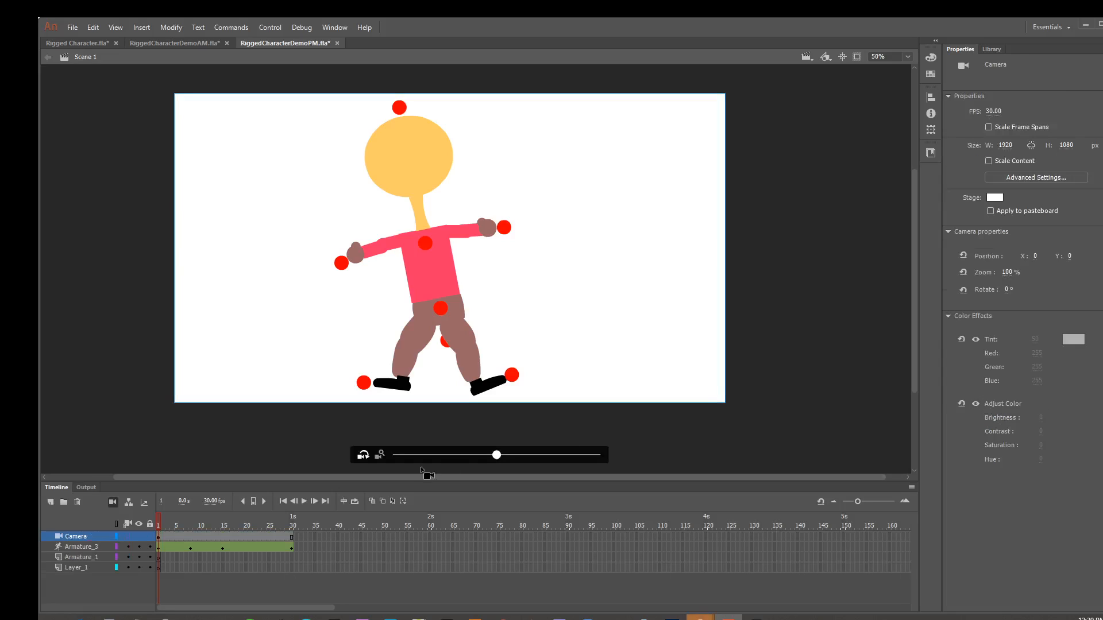
pyautogui.click(220, 536)
pyautogui.rightClick(220, 536)
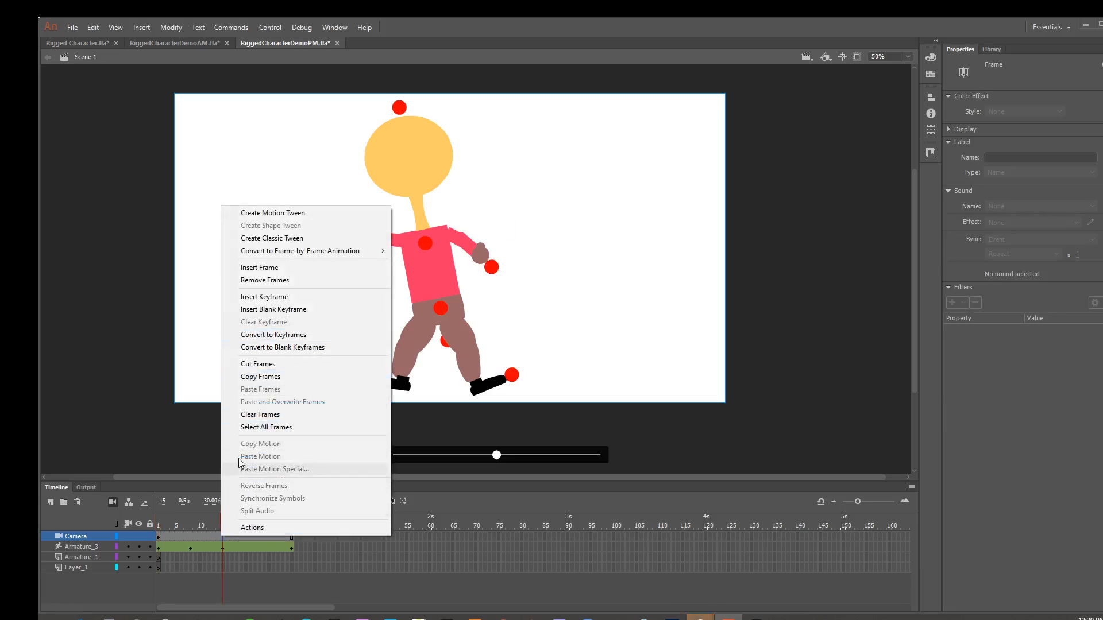
pyautogui.click(276, 297)
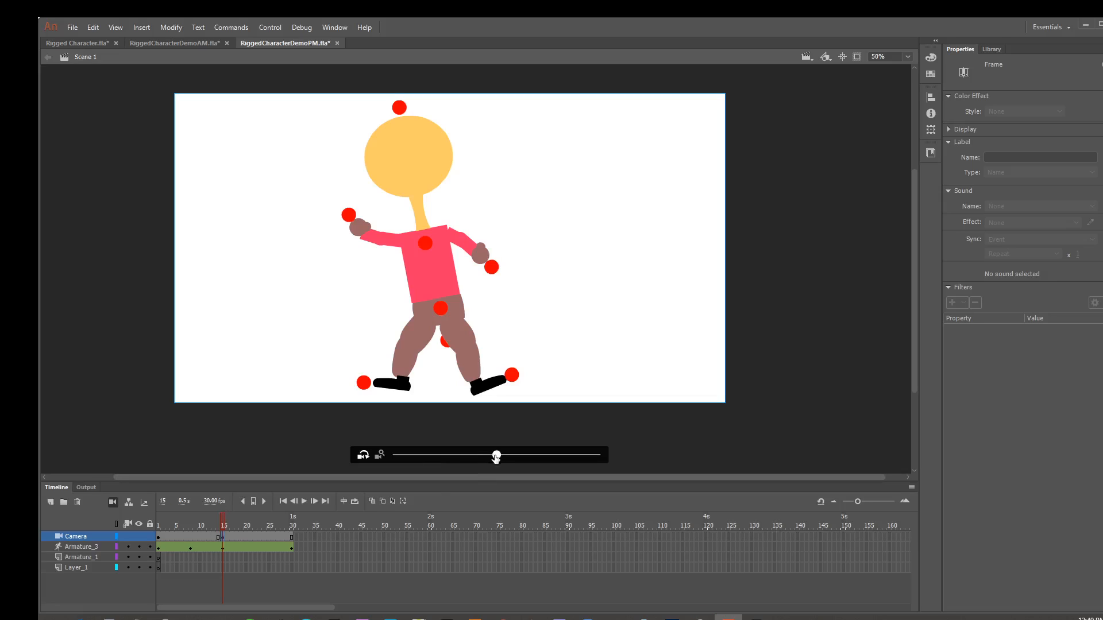
pyautogui.click(398, 455)
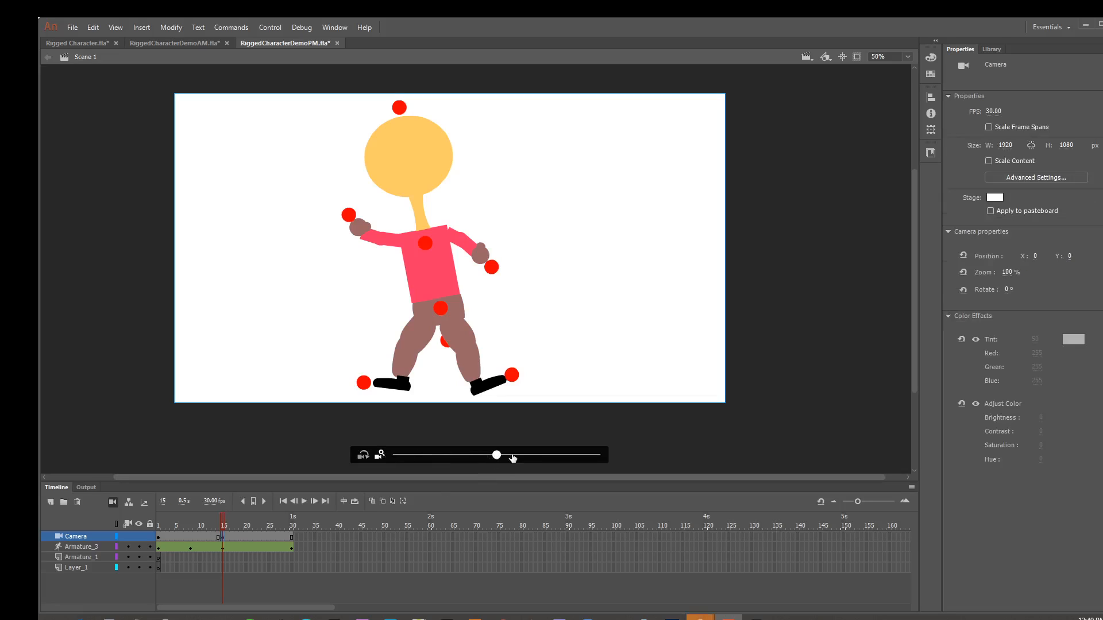
pyautogui.moveTo(506, 460); pyautogui.dragTo(560, 459)
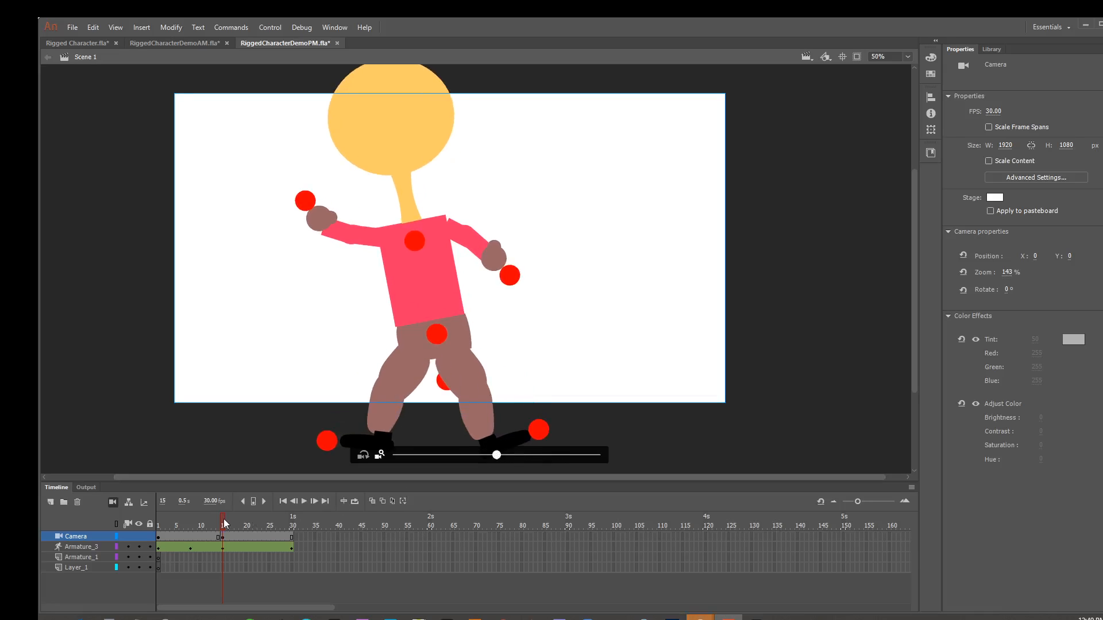
# - Create a classic tween on the Camera layer between the keyframes at frames 1 and 15
pyautogui.moveTo(224, 519); pyautogui.dragTo(189, 528)
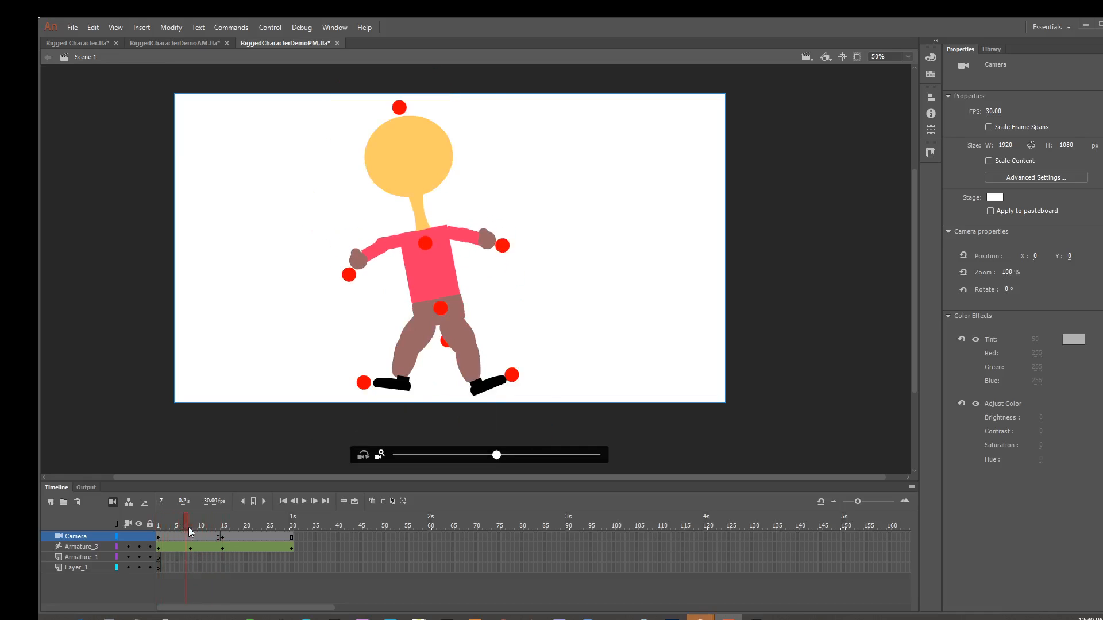
pyautogui.rightClick(197, 537)
pyautogui.click(180, 543)
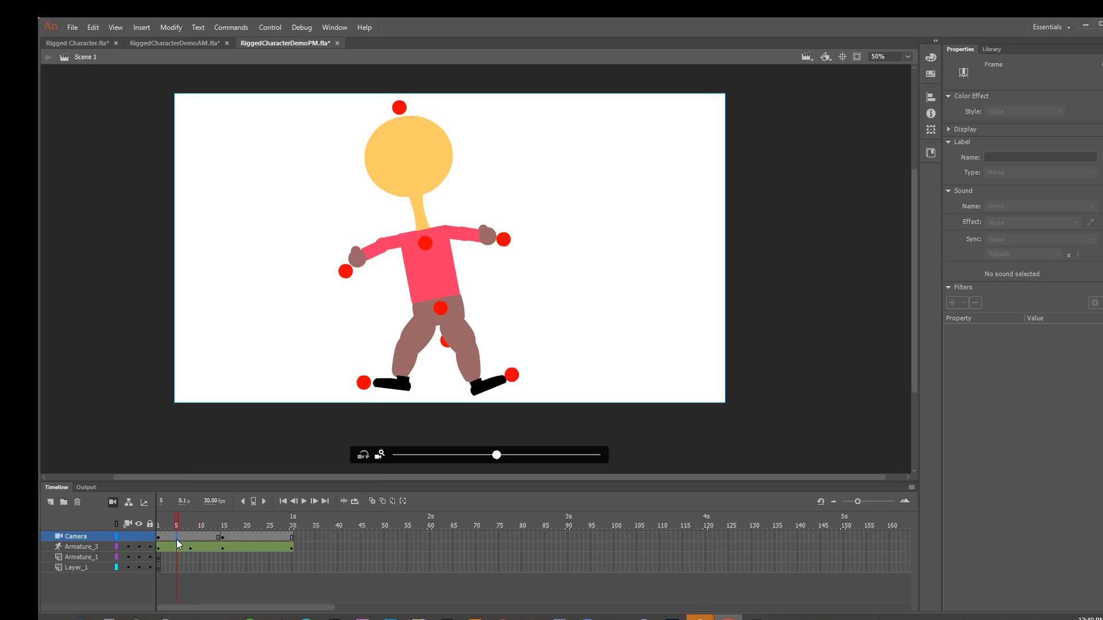
pyautogui.rightClick(193, 541)
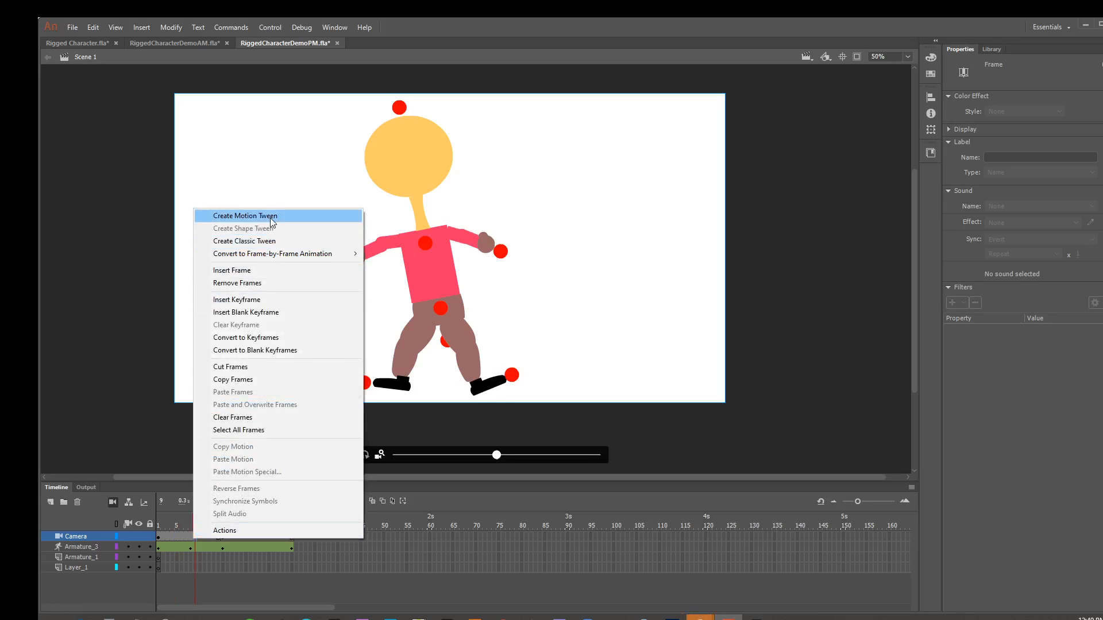
pyautogui.click(271, 240)
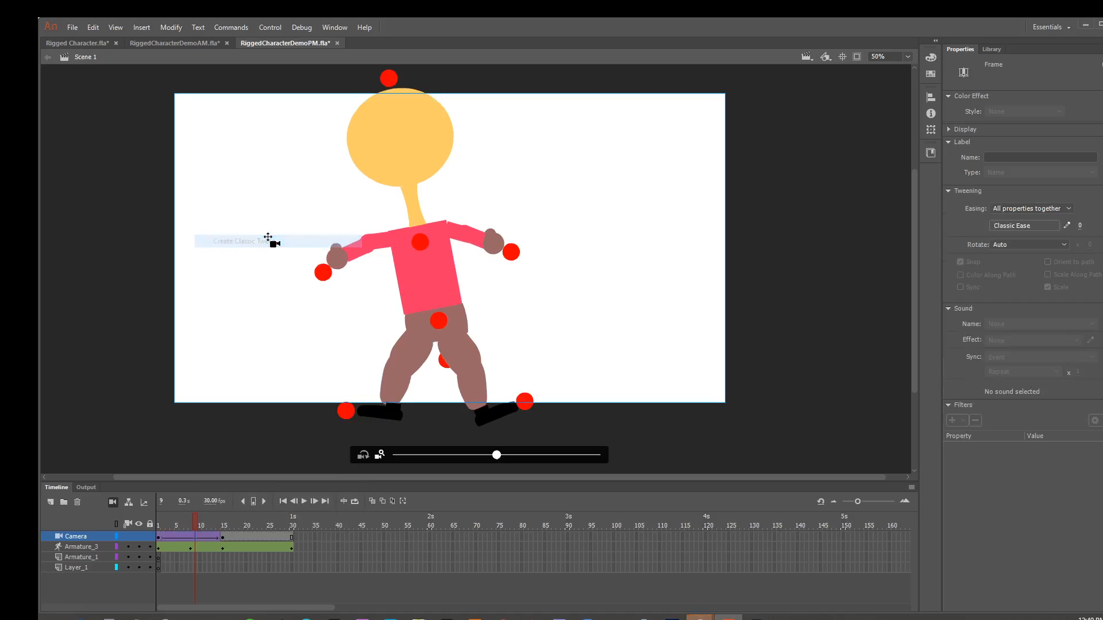
# - Insert a Camera keyframe at frame 22 and rotate the camera to 7°
pyautogui.moveTo(194, 518); pyautogui.dragTo(257, 530)
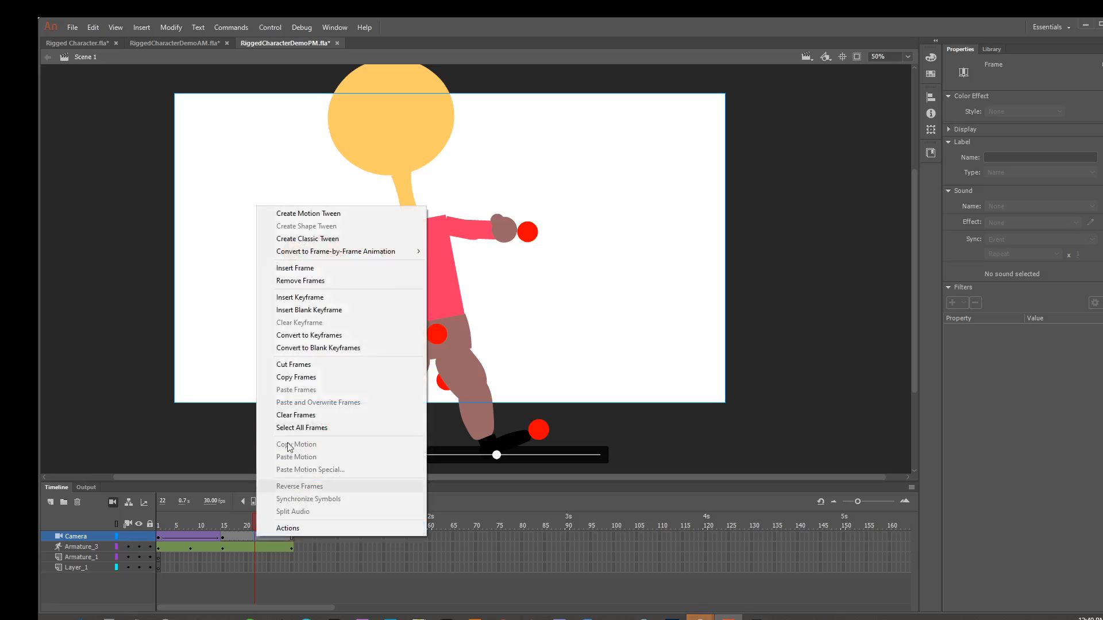
pyautogui.click(321, 297)
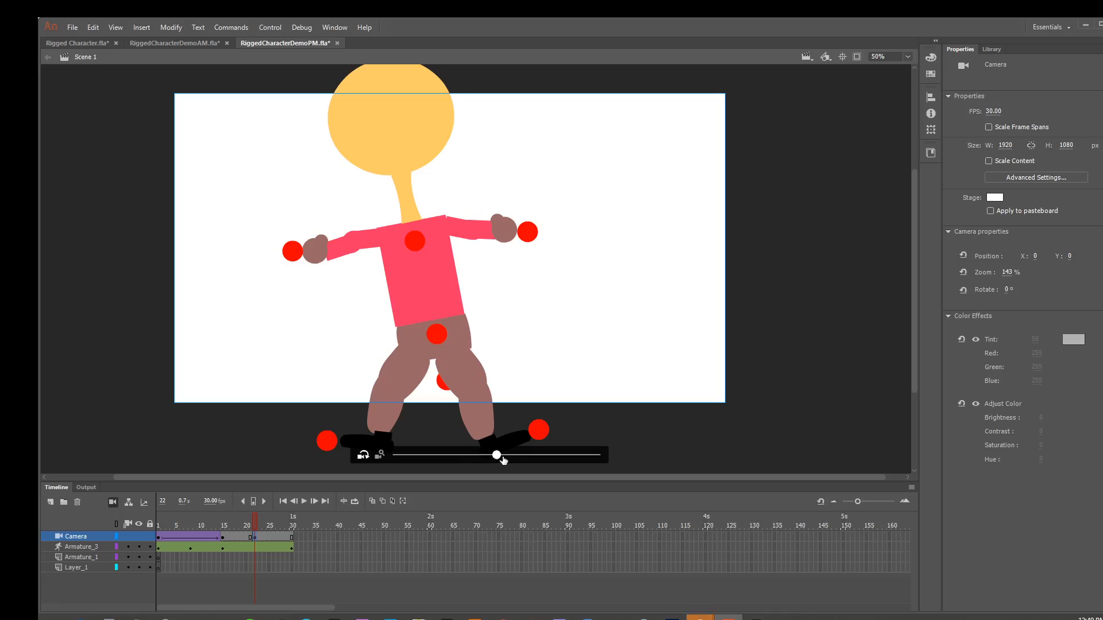
pyautogui.moveTo(496, 455); pyautogui.dragTo(469, 457)
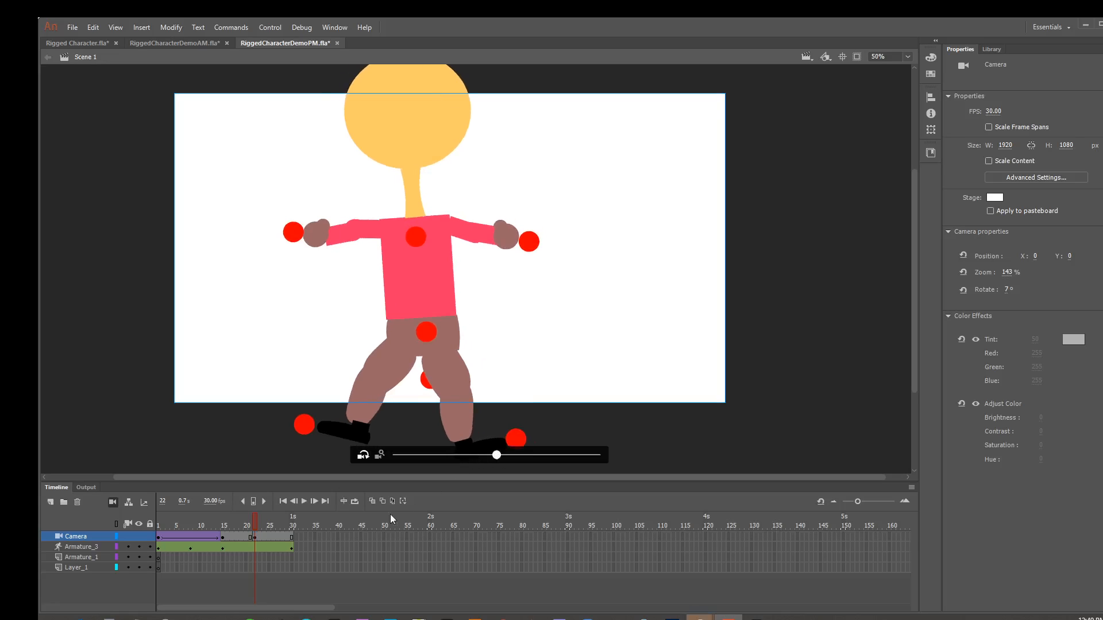
# - Insert a Camera keyframe at frame 30 and rotate the camera to -3°
pyautogui.click(289, 534)
pyautogui.rightClick(290, 535)
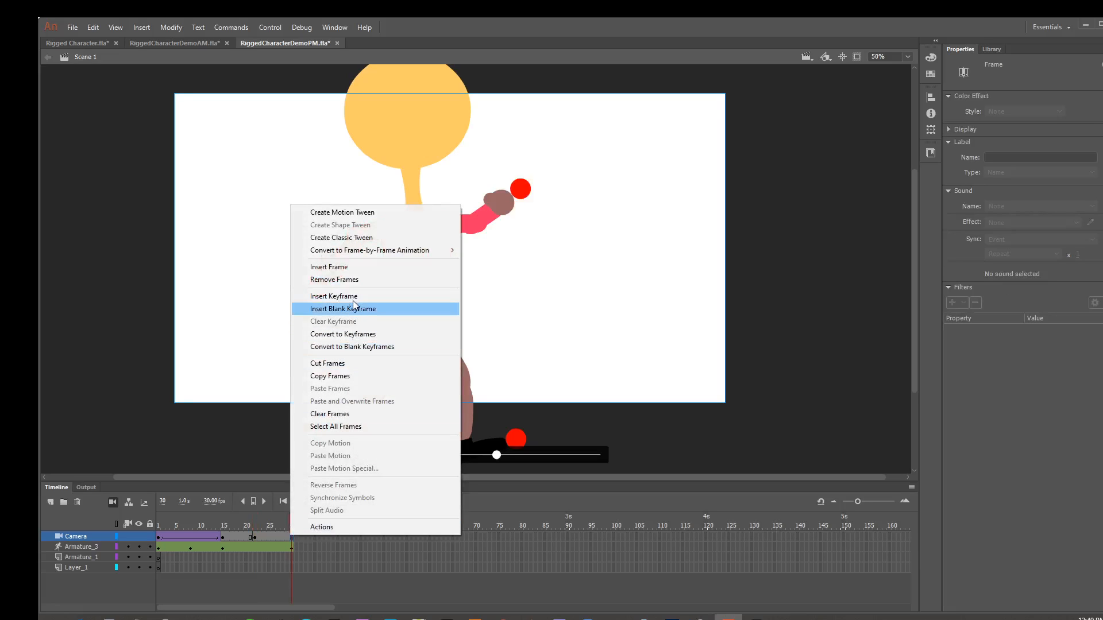
pyautogui.click(333, 297)
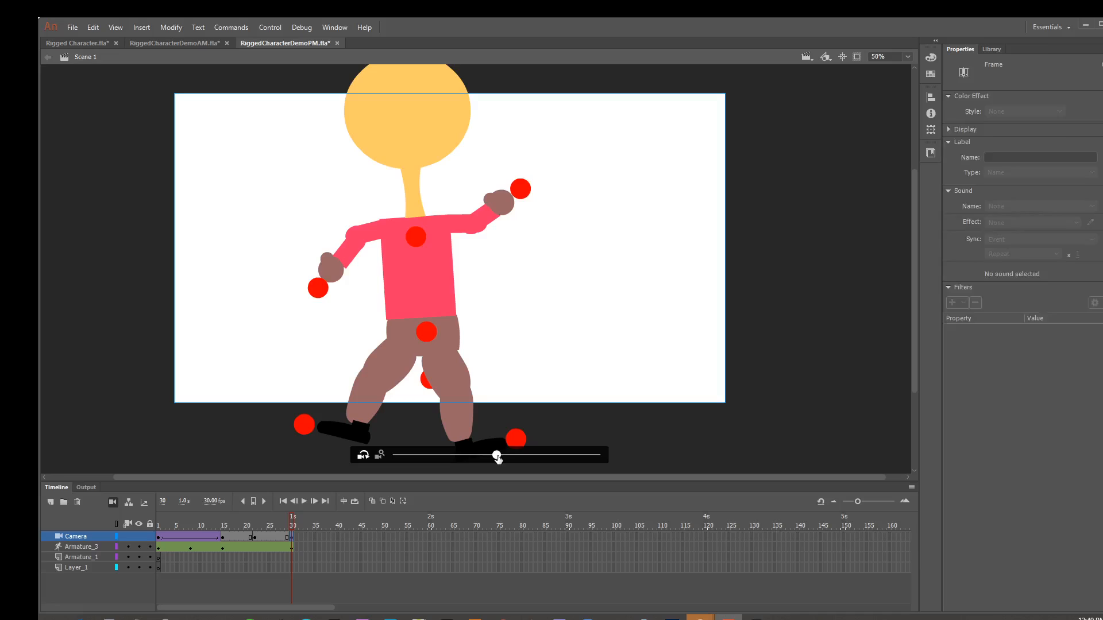
pyautogui.moveTo(497, 457)
pyautogui.mouseDown()
pyautogui.moveTo(534, 457)
pyautogui.moveTo(482, 458)
pyautogui.mouseUp()
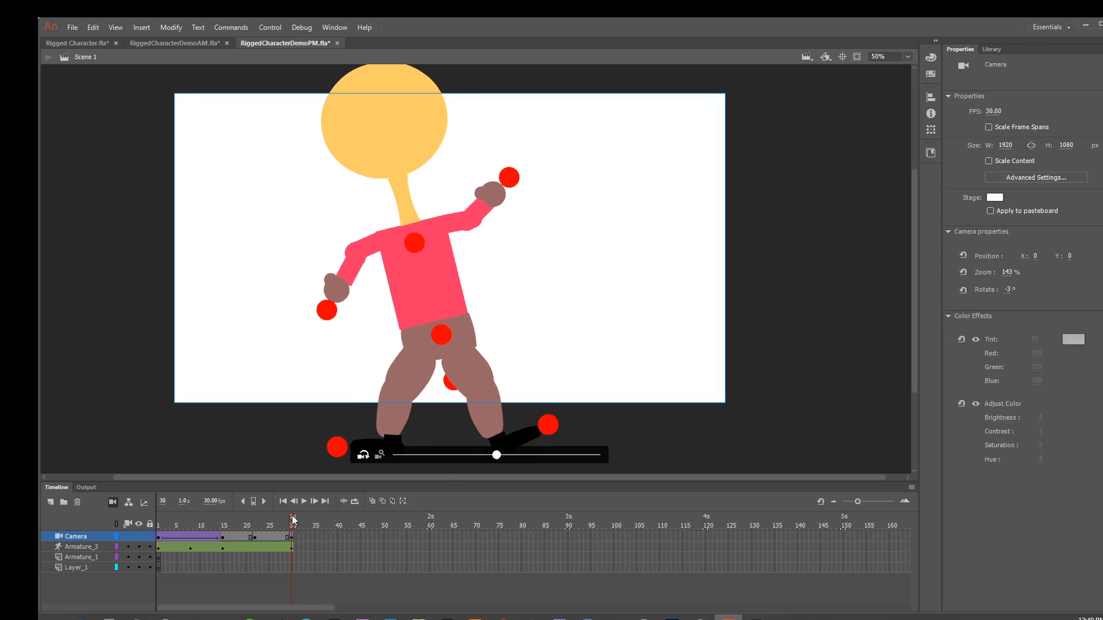
# - Create classic tweens on the Camera layer between frames 15 and 22 and between 22 and 30, and return to frame 1
pyautogui.moveTo(293, 520); pyautogui.dragTo(248, 530)
pyautogui.rightClick(242, 537)
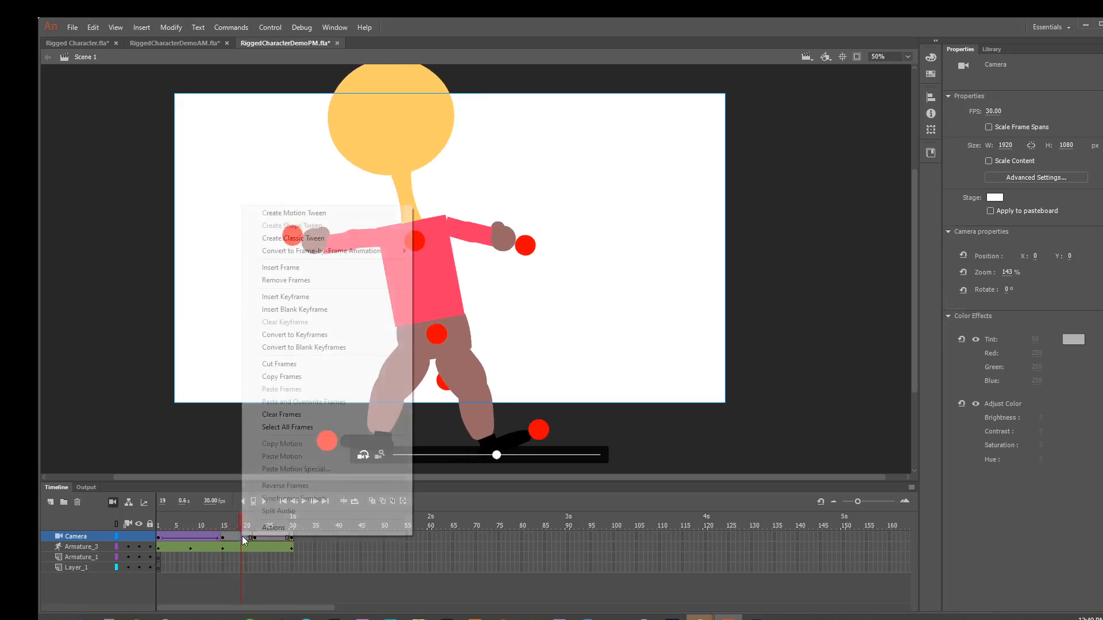
pyautogui.click(299, 244)
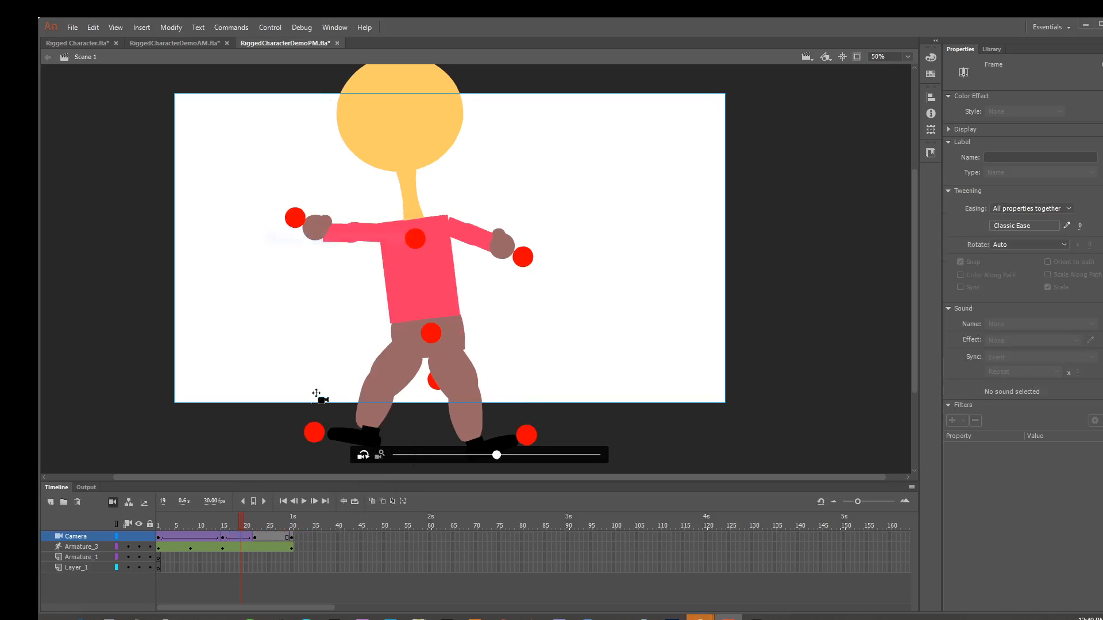
pyautogui.click(273, 534)
pyautogui.rightClick(274, 534)
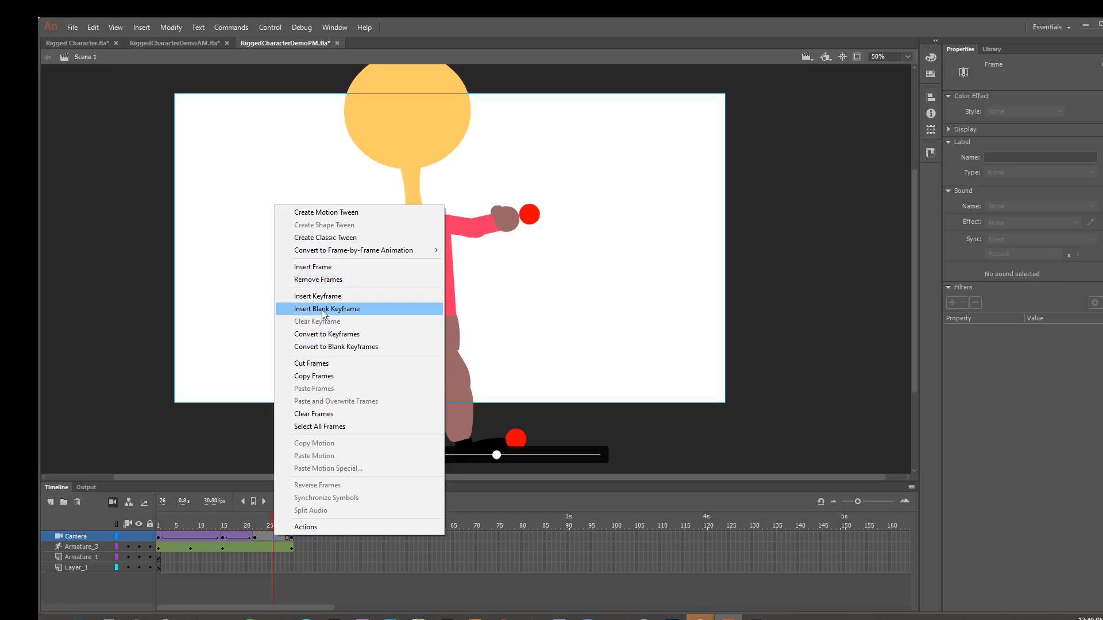
pyautogui.click(320, 237)
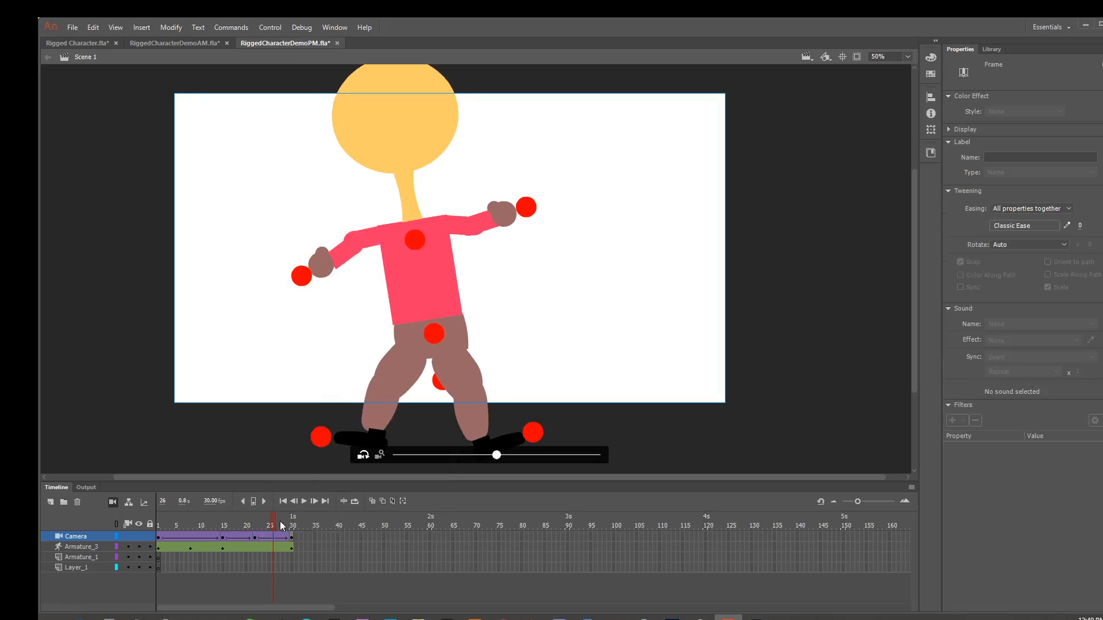
pyautogui.moveTo(273, 520); pyautogui.dragTo(123, 516)
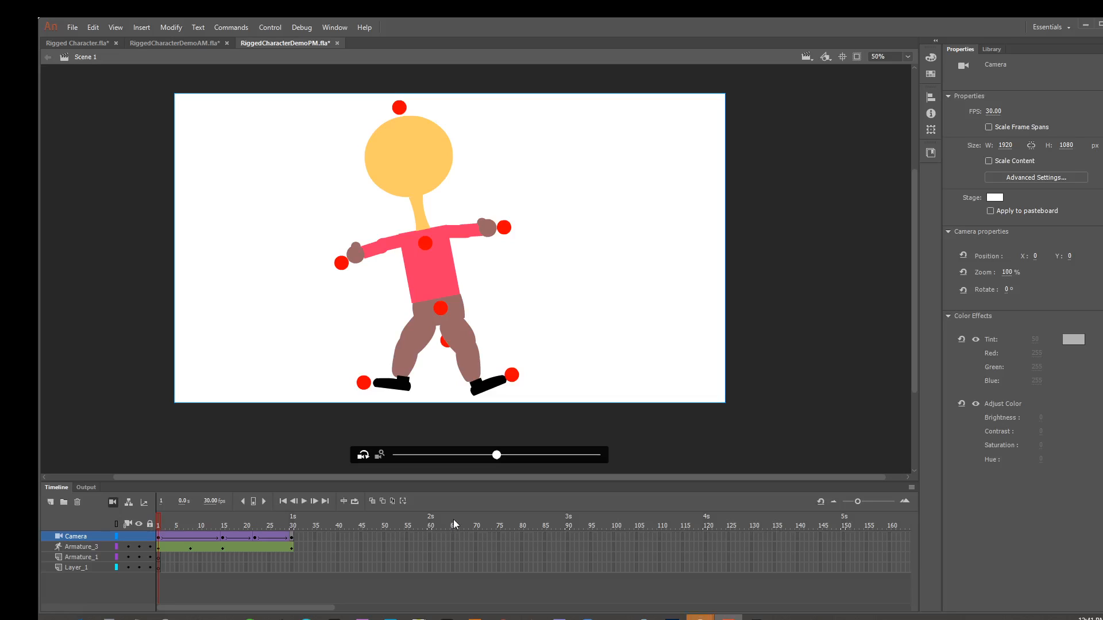